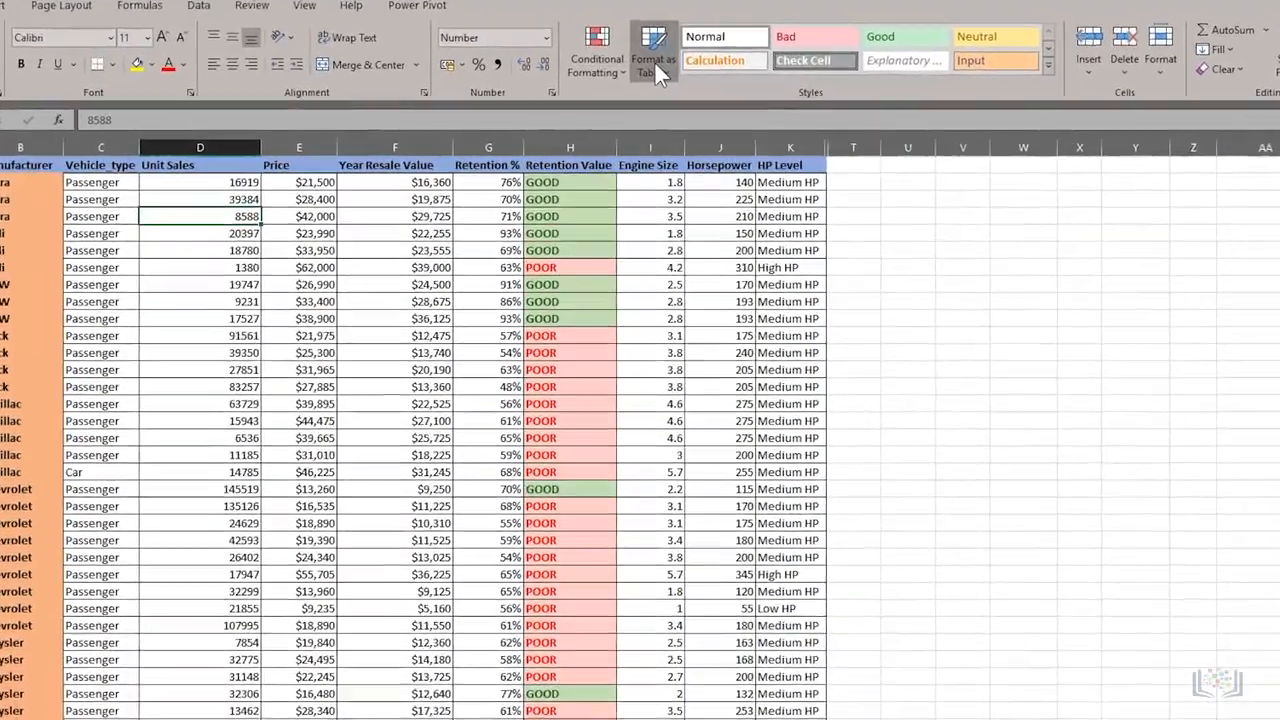
# Format the data range $A$1:$S$156 as a table with headers, using a black and grey medium style with banded rows
pyautogui.click(654, 61)
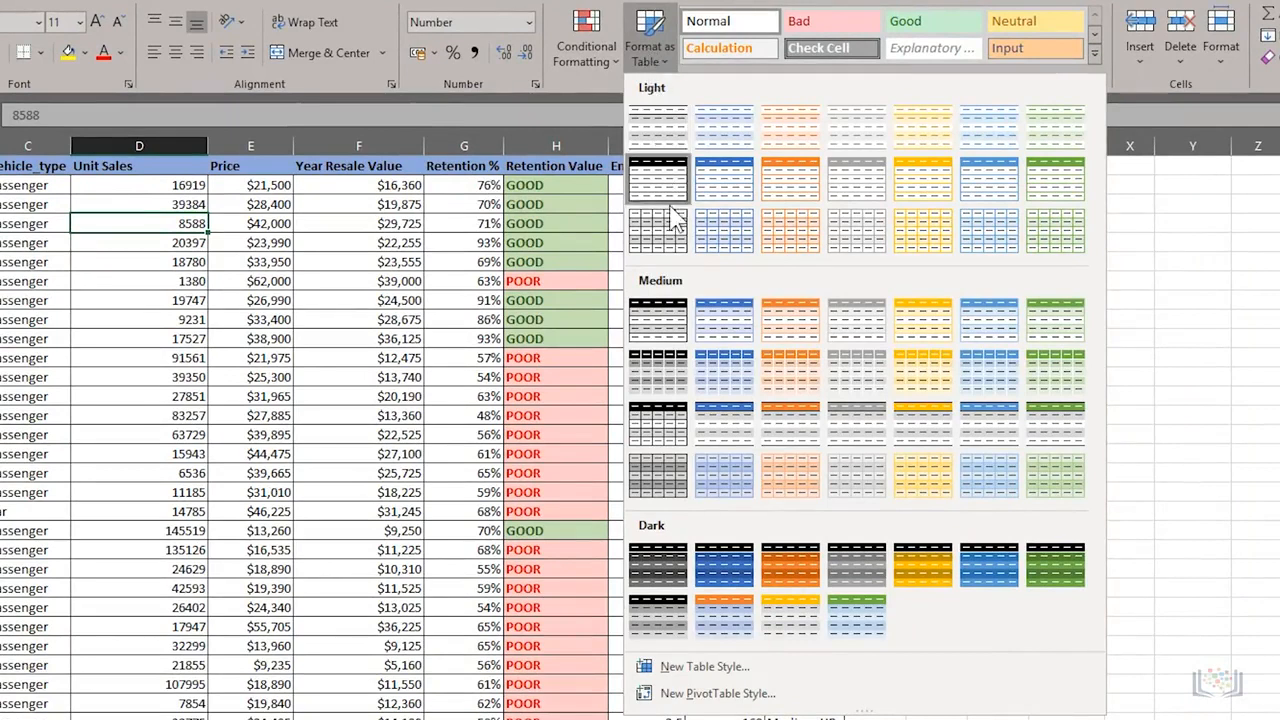
pyautogui.click(656, 429)
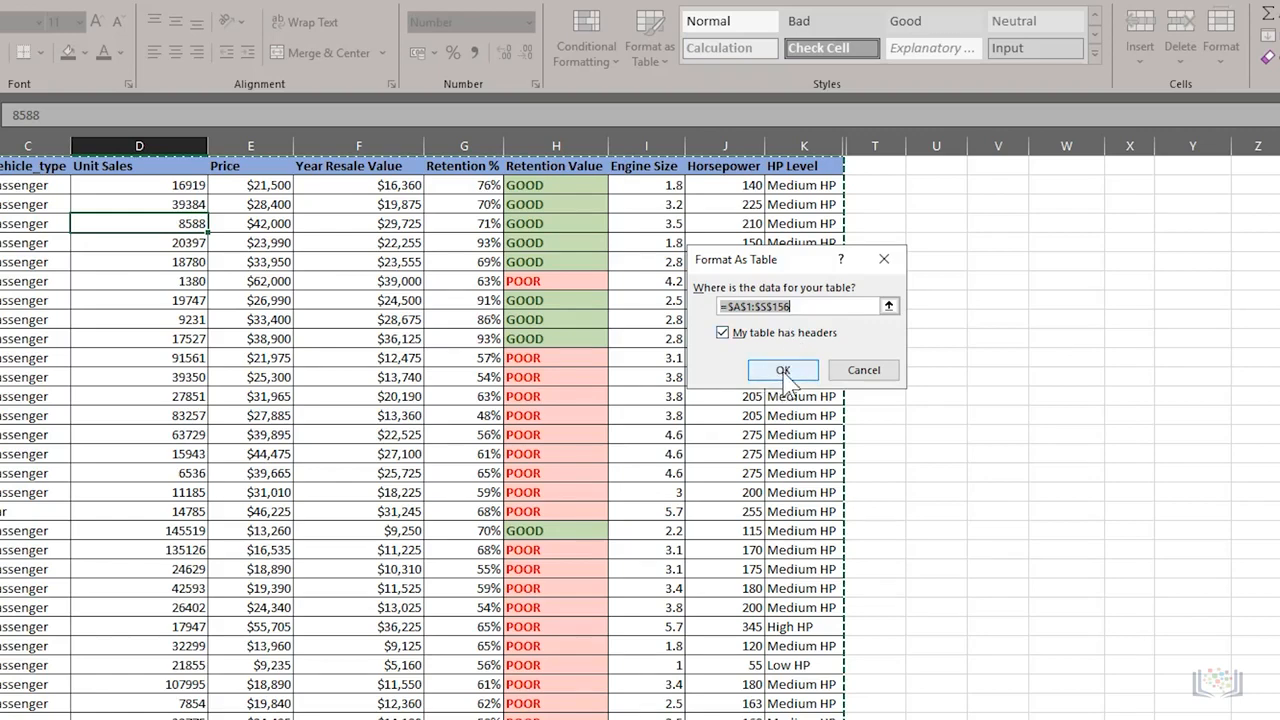
pyautogui.click(784, 371)
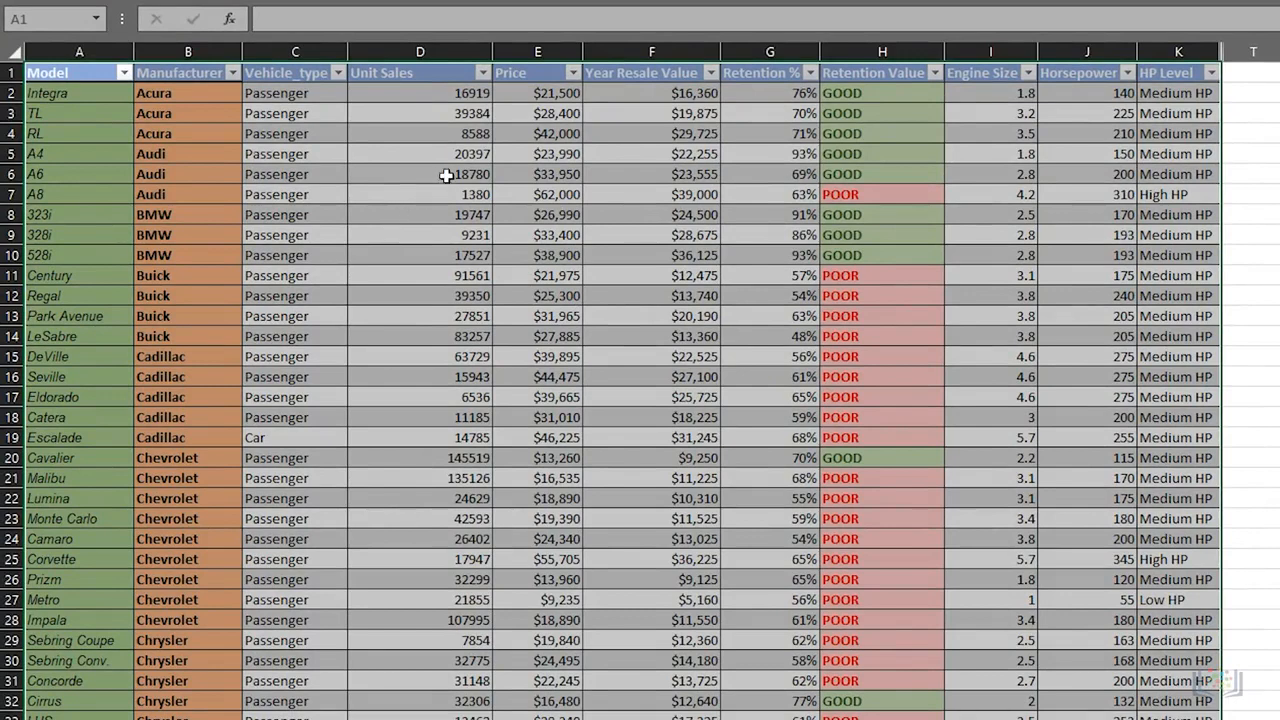
pyautogui.click(812, 73)
pyautogui.click(812, 73)
pyautogui.click(935, 73)
pyautogui.click(935, 73)
# Add a new record directly below the table's last row, with model E10 and manufacturer Zenos
pyautogui.hotkey('ctrl', 'Down')
pyautogui.click(71, 665)
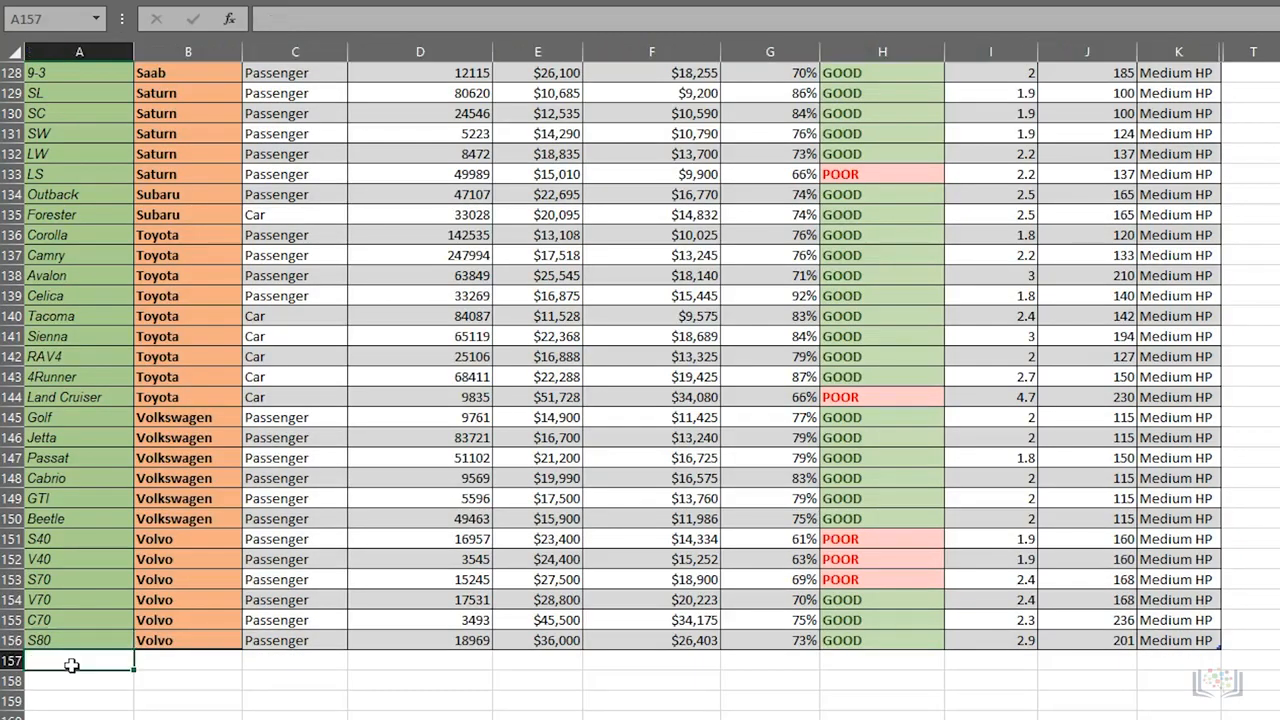
pyautogui.write('E10')
pyautogui.press('Tab')
pyautogui.write('Zenos')
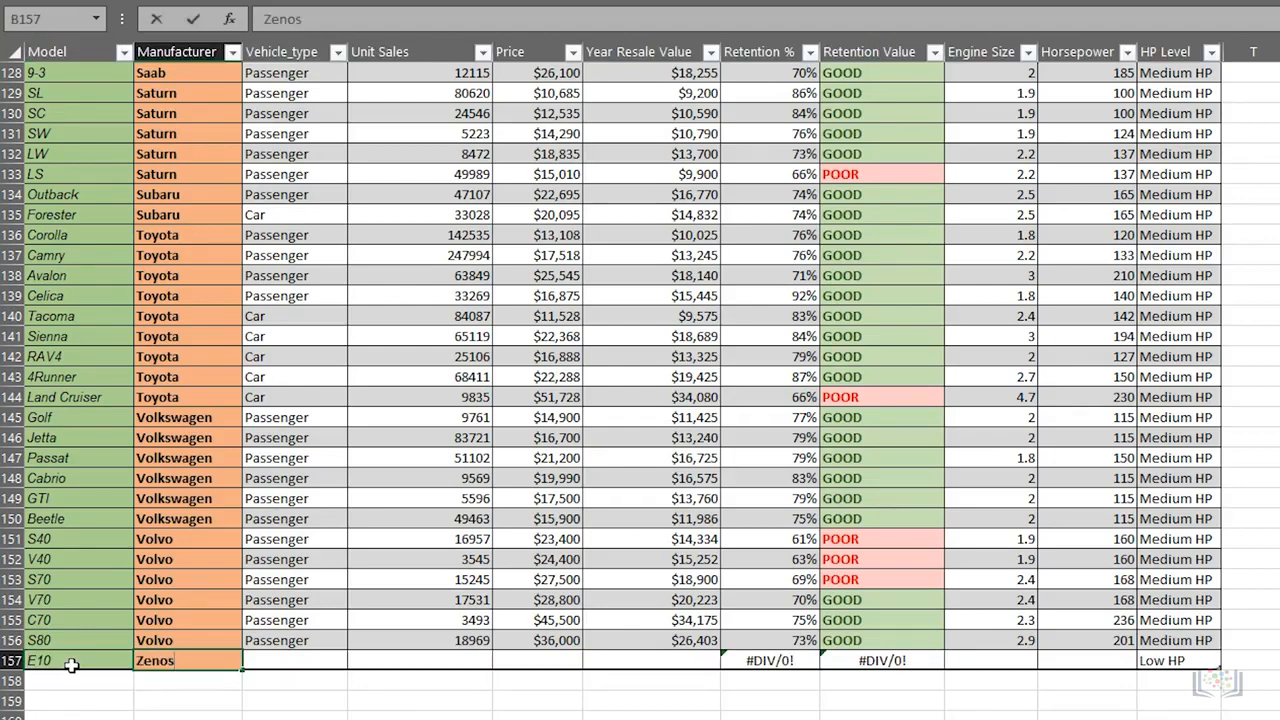
pyautogui.press('Tab')
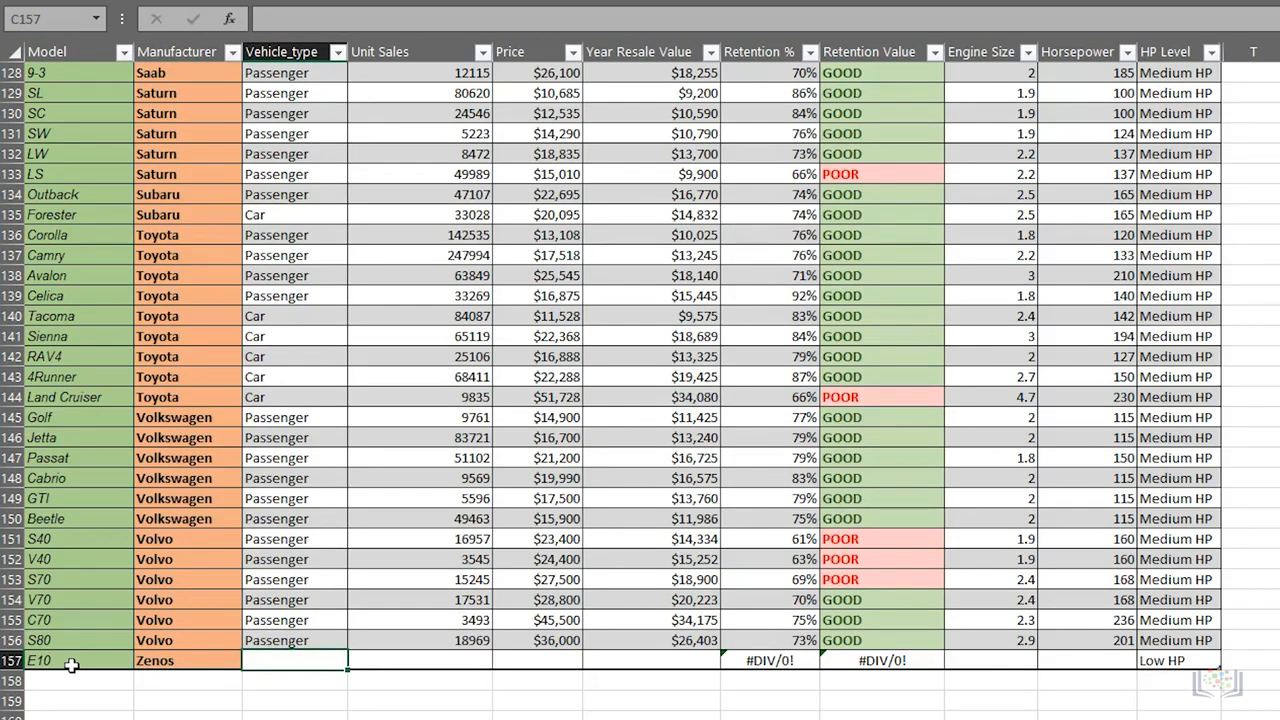
# Delete the whole row 157 holding the Zenos E10 record
pyautogui.rightClick(6, 661)
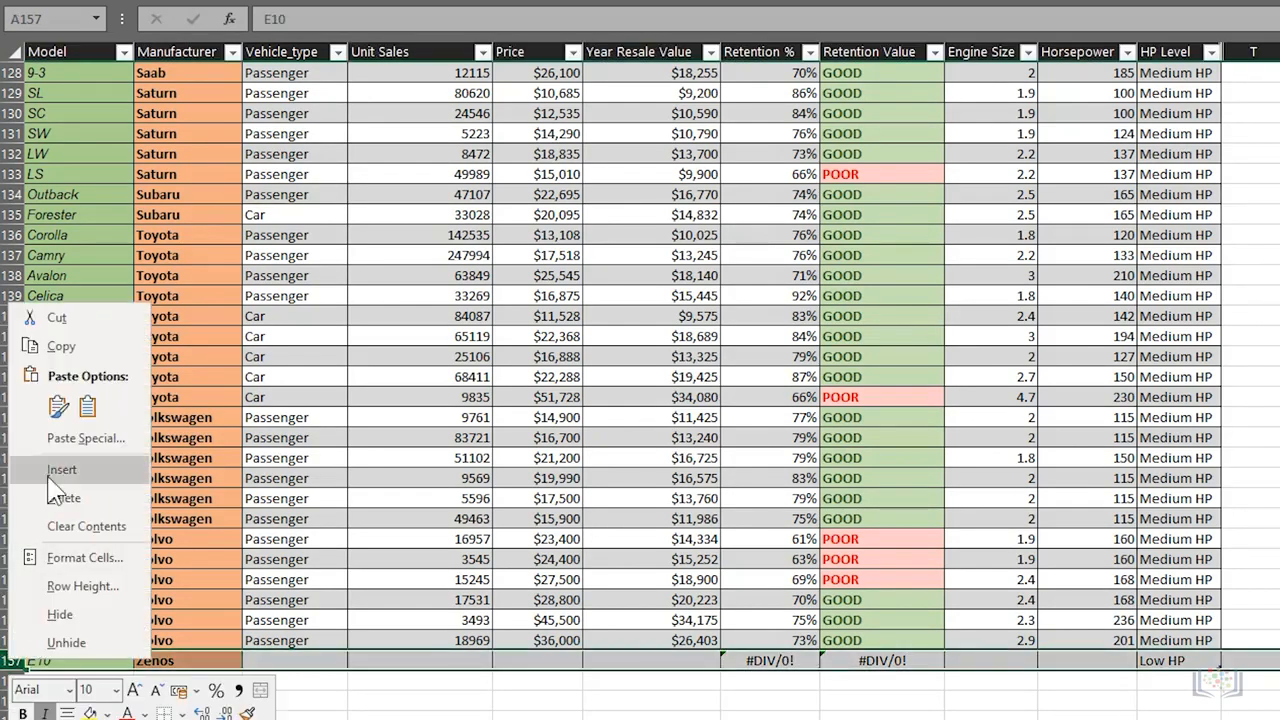
pyautogui.click(52, 495)
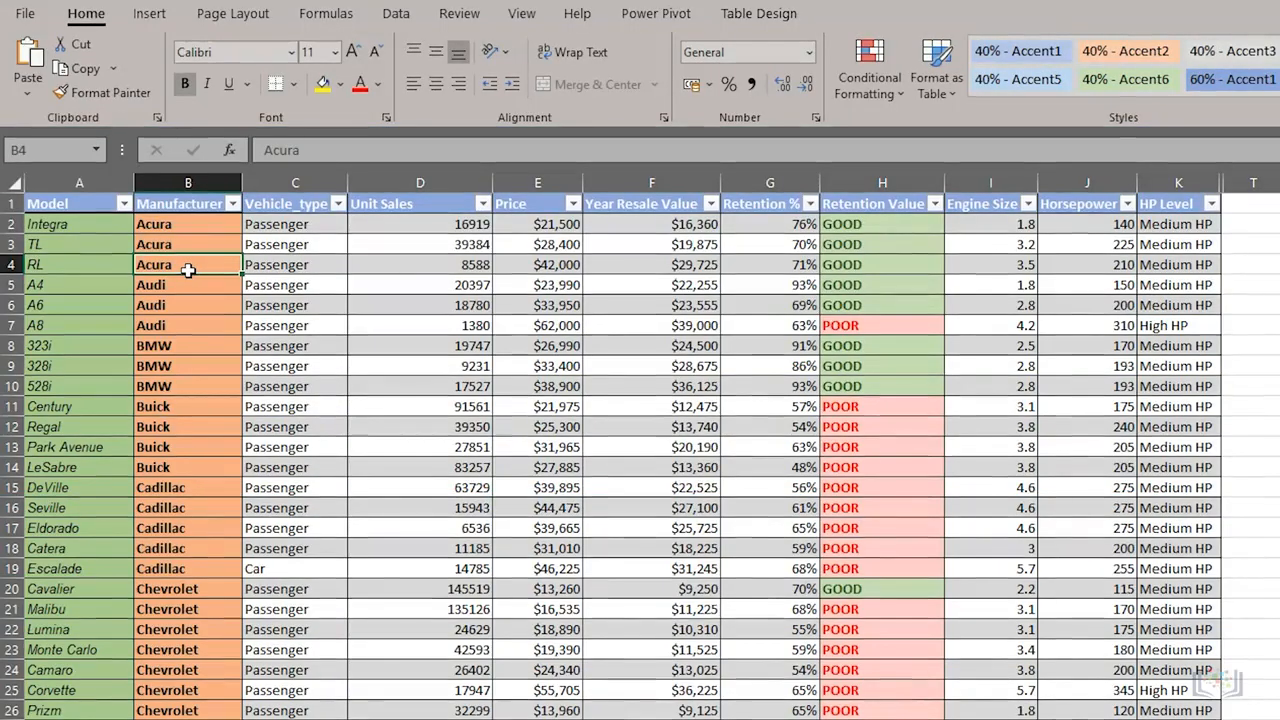
# Create a PivotTable from Table1 on a new worksheet
pyautogui.click(150, 14)
pyautogui.click(33, 62)
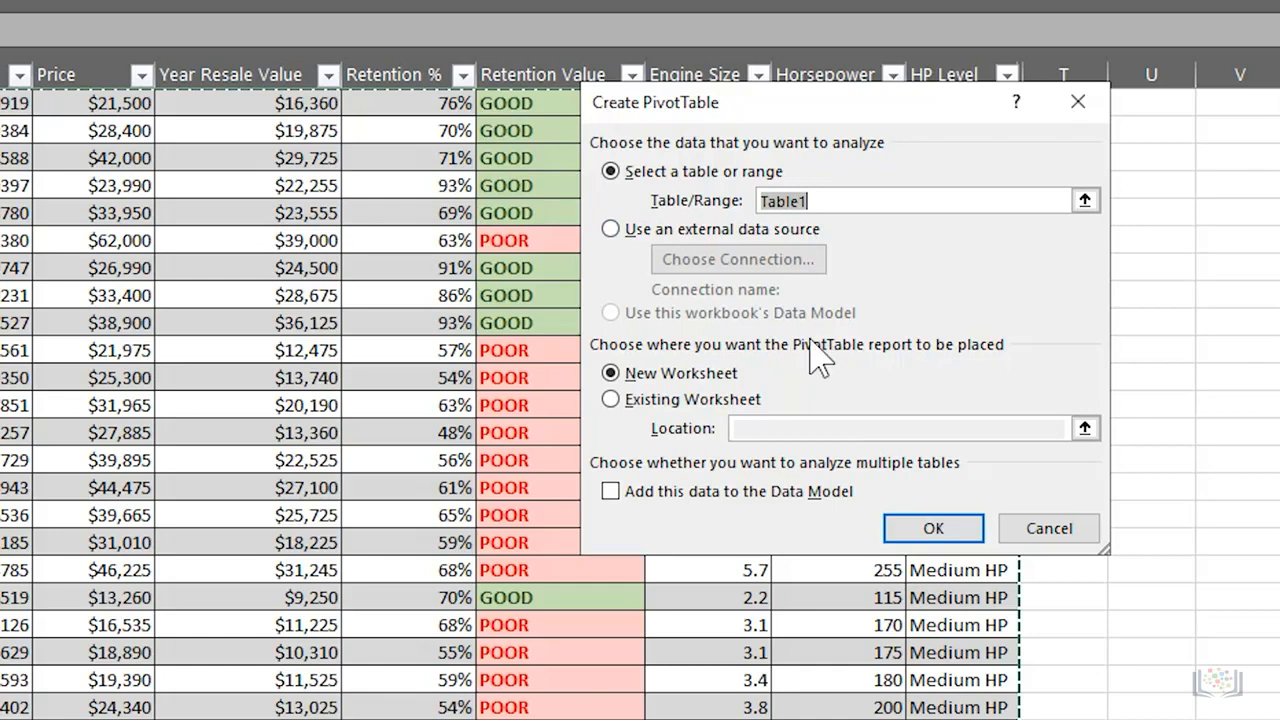
pyautogui.click(902, 527)
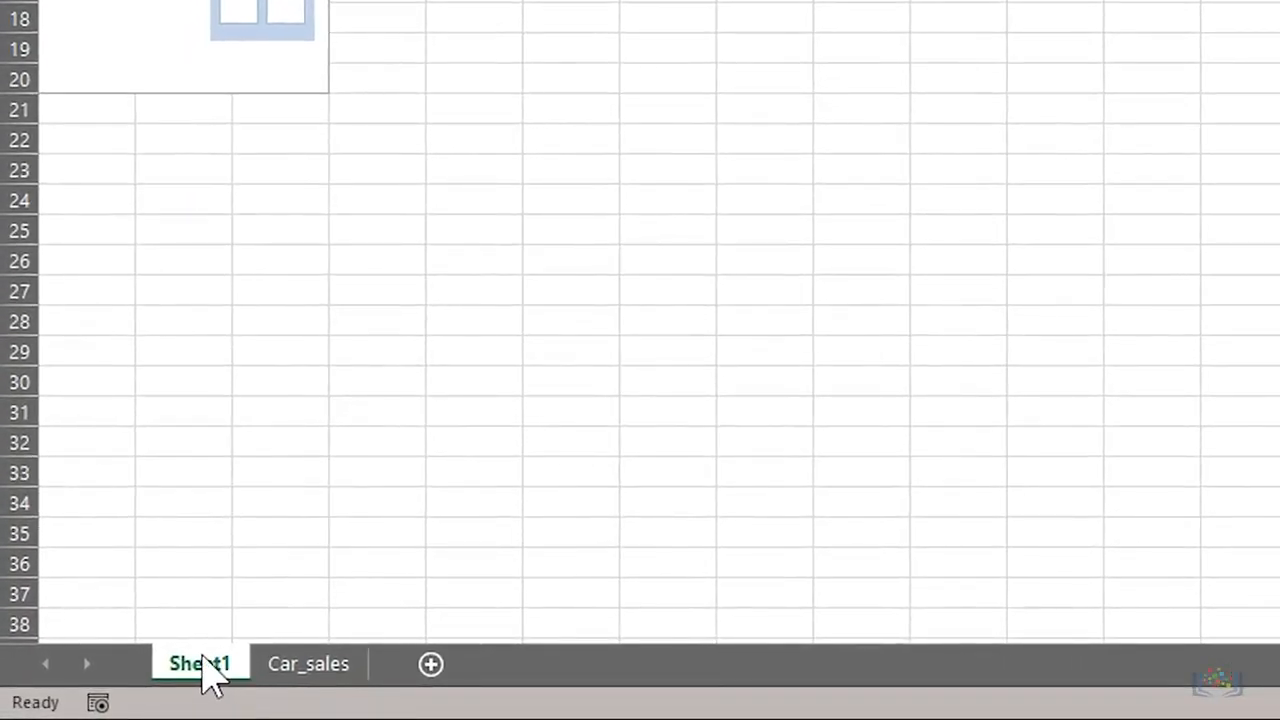
# Rename the new PivotTable worksheet as Pivot1
pyautogui.doubleClick(200, 664)
pyautogui.write('Pivot1')
pyautogui.press('Return')
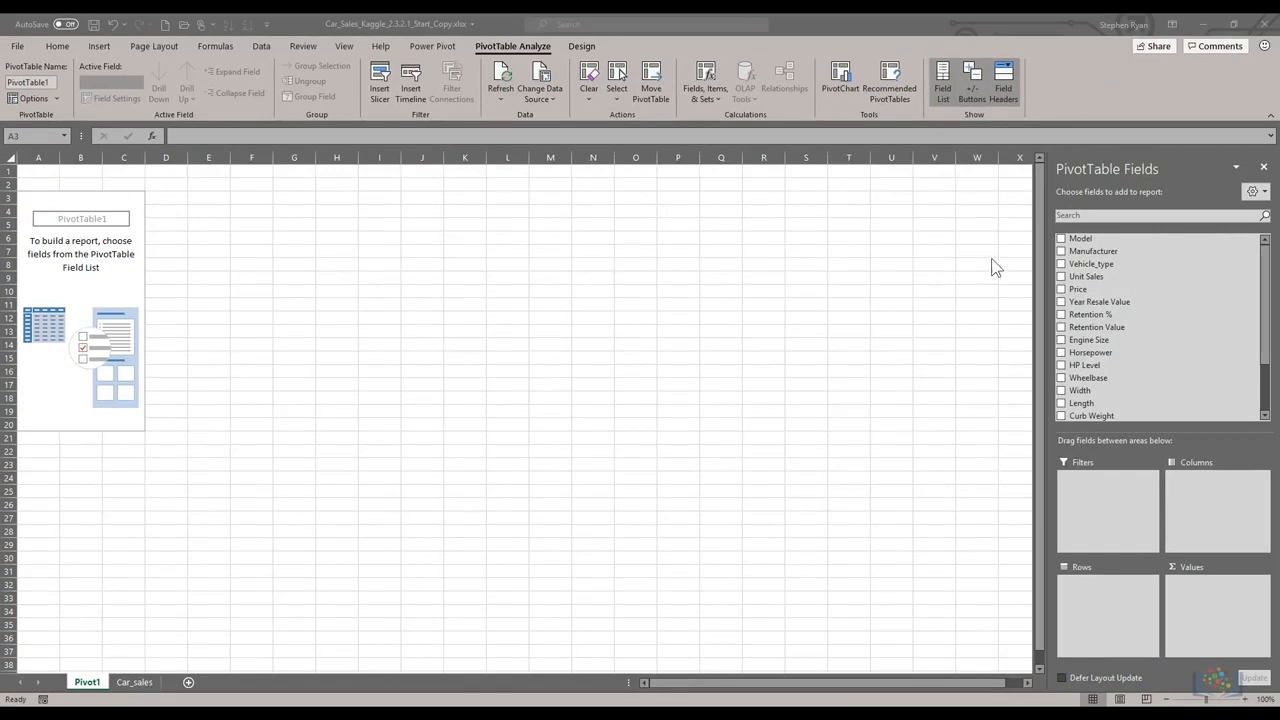
# Add Manufacturer and Model as PivotTable row fields, with Model nested beneath Manufacturer
pyautogui.moveTo(1094, 254); pyautogui.dragTo(1097, 614)
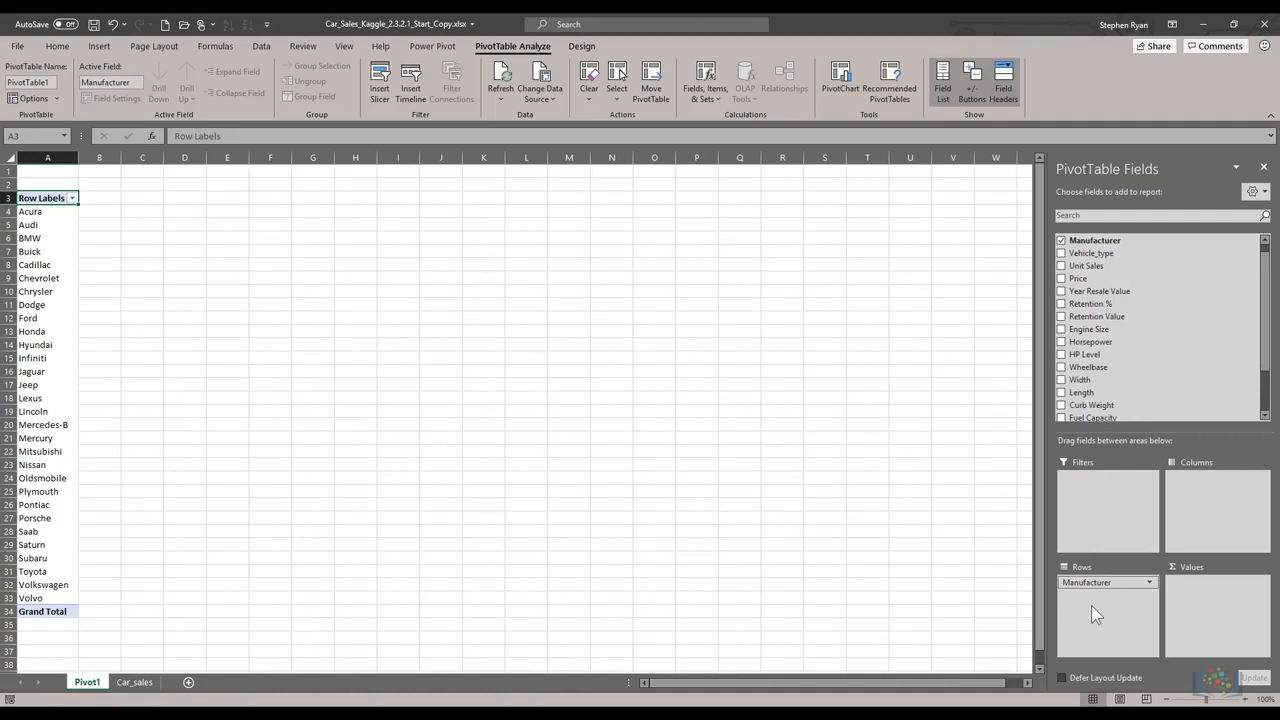
pyautogui.scroll(1, 1120, 400)
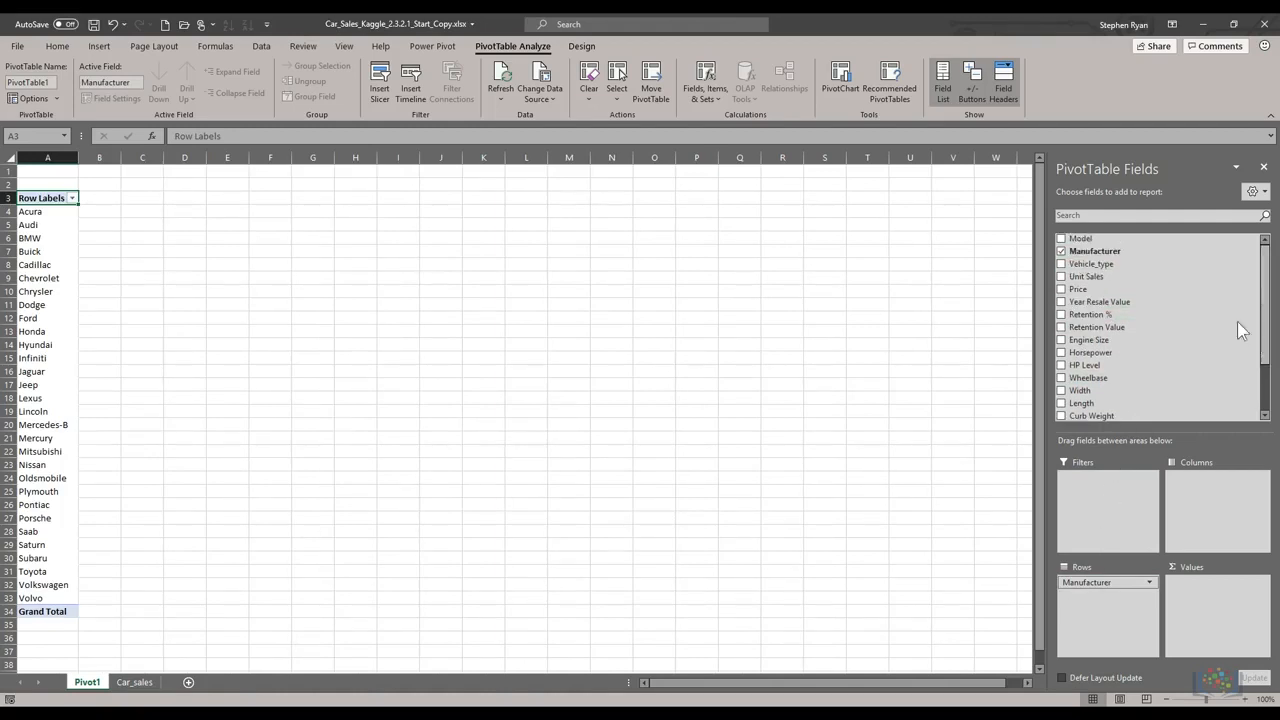
pyautogui.moveTo(1080, 240); pyautogui.dragTo(1087, 584)
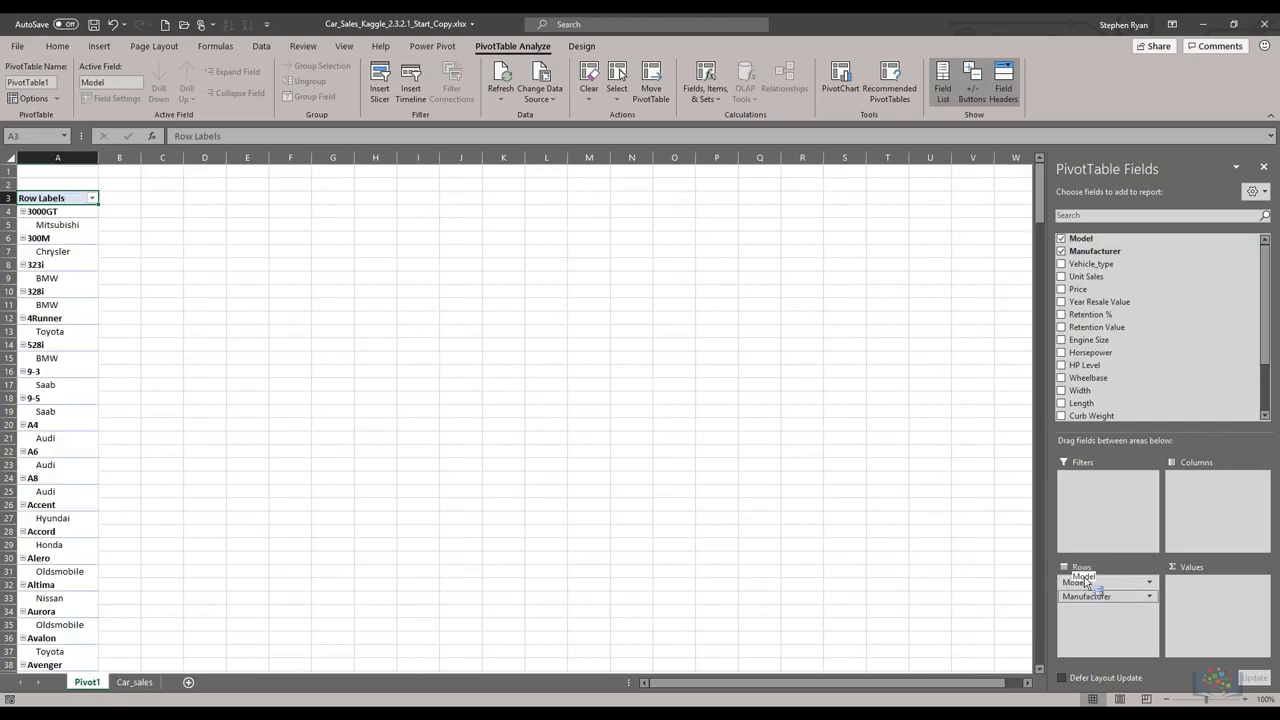
pyautogui.moveTo(1085, 582); pyautogui.dragTo(1080, 580)
pyautogui.moveTo(1084, 600); pyautogui.dragTo(1086, 583)
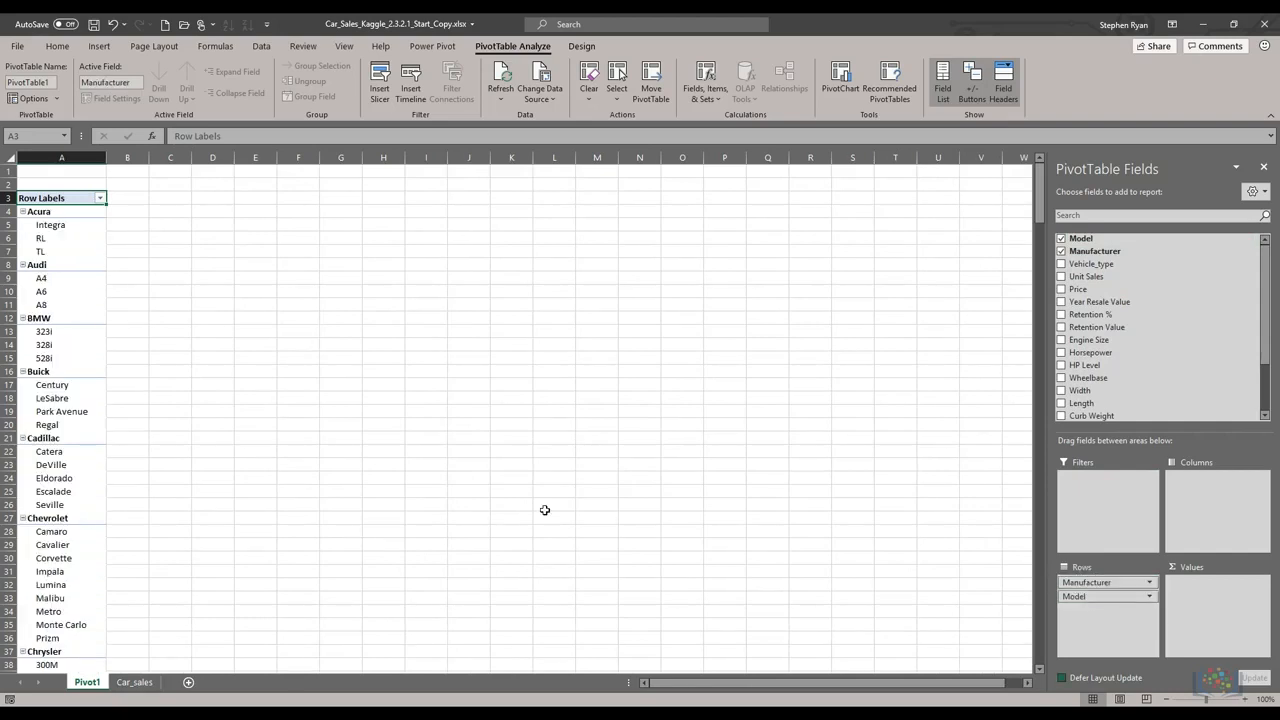
# Add Price and Unit Sales to the PivotTable as summed value fields
pyautogui.moveTo(1080, 289); pyautogui.dragTo(1189, 483)
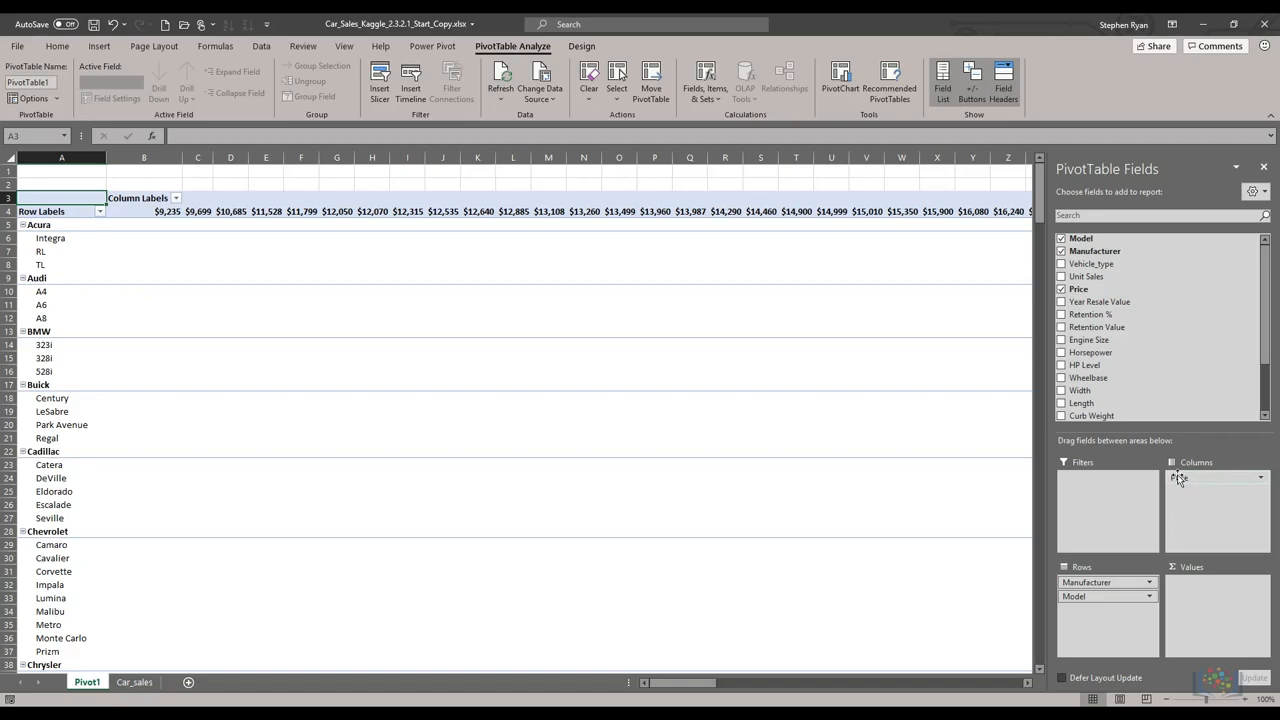
pyautogui.moveTo(1177, 474); pyautogui.dragTo(1189, 590)
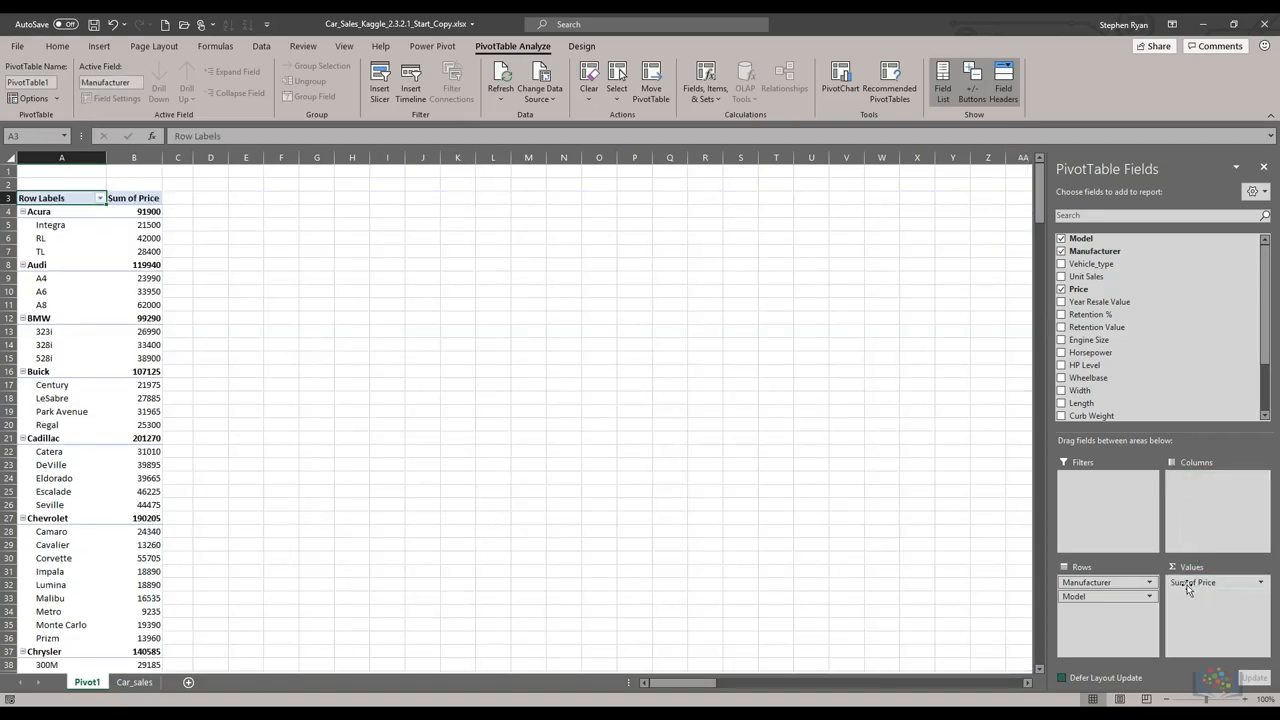
pyautogui.moveTo(1090, 276); pyautogui.dragTo(1199, 610)
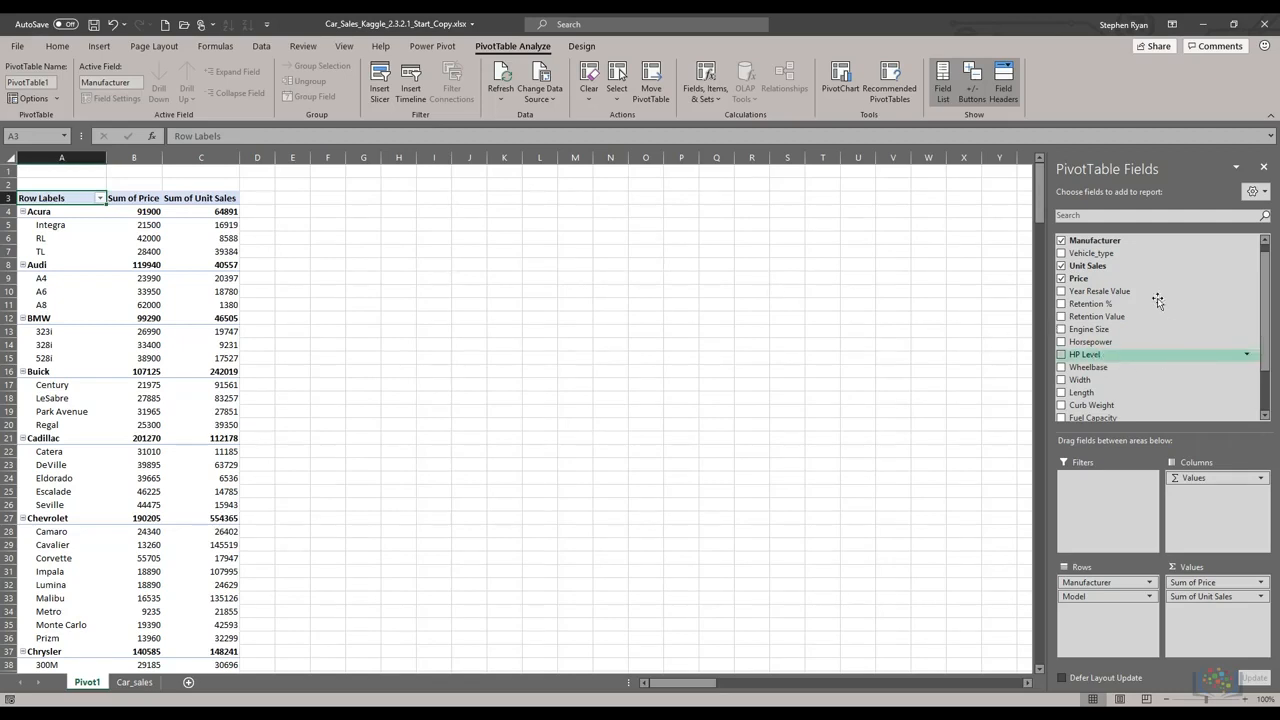
# Try Vehicle_type as a PivotTable column field and take it out of the report again
pyautogui.moveTo(1091, 253); pyautogui.dragTo(1201, 512)
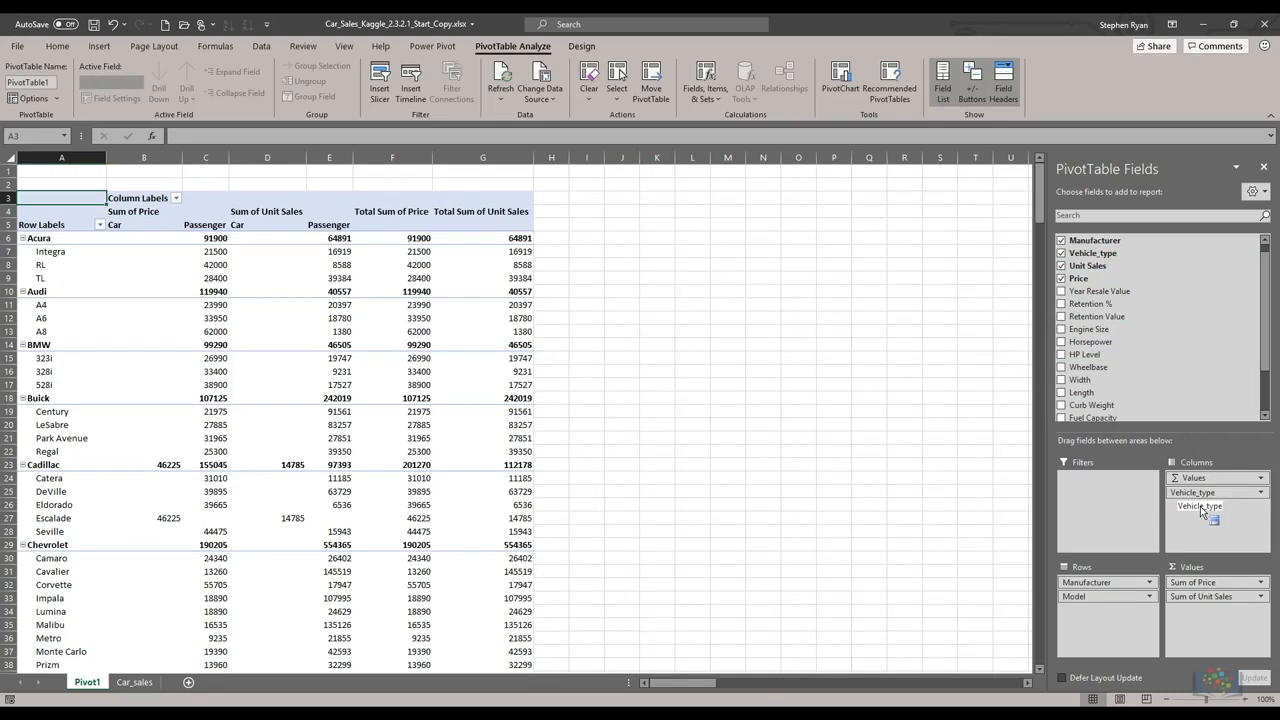
pyautogui.click(1258, 492)
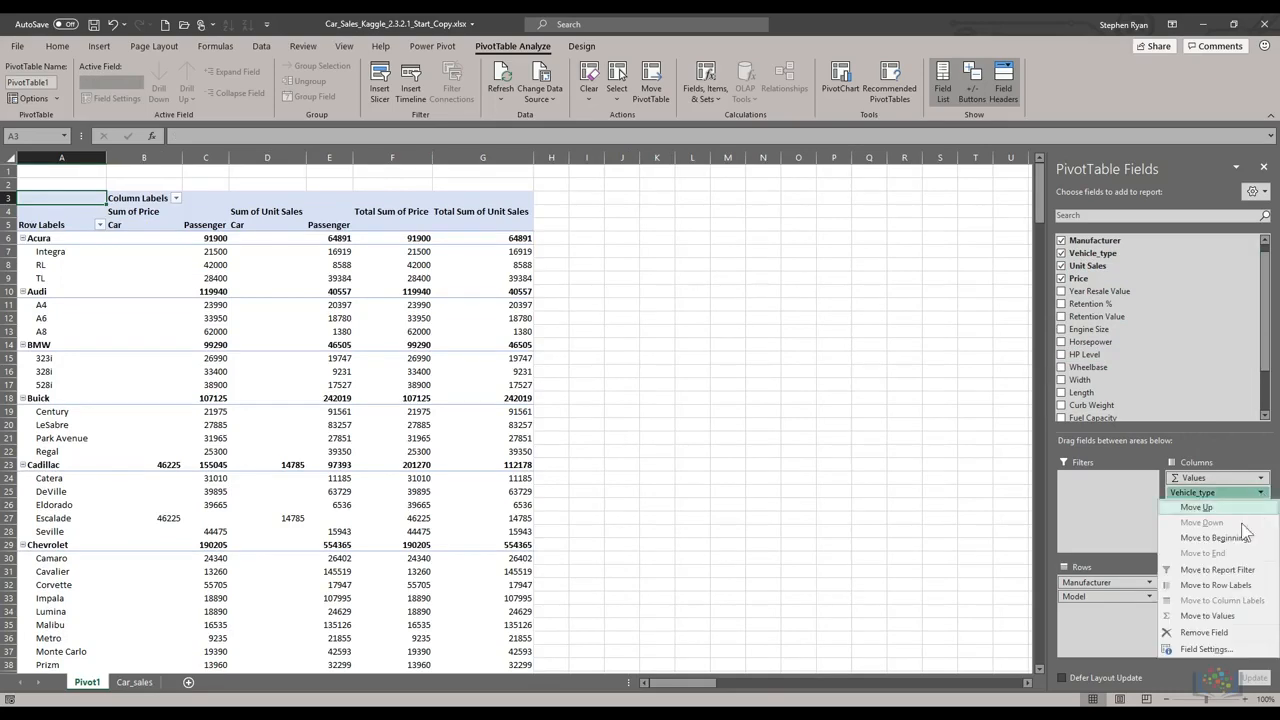
pyautogui.click(1205, 630)
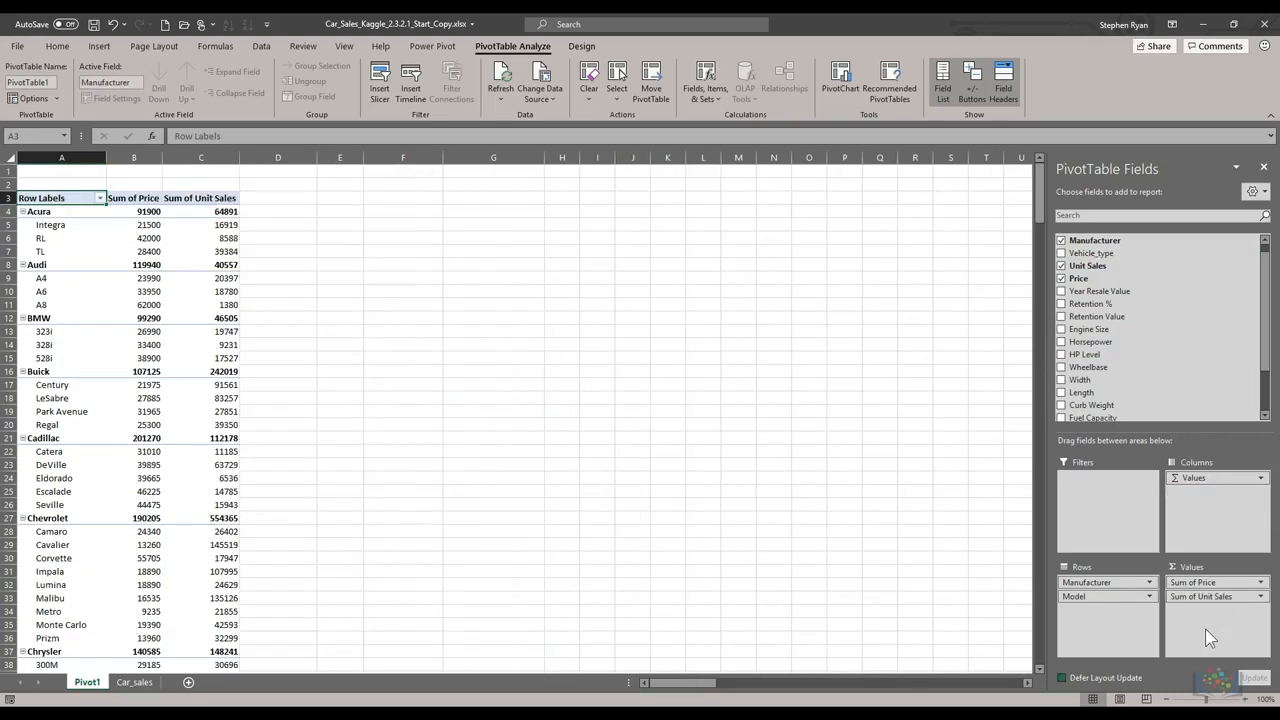
pyautogui.click(113, 26)
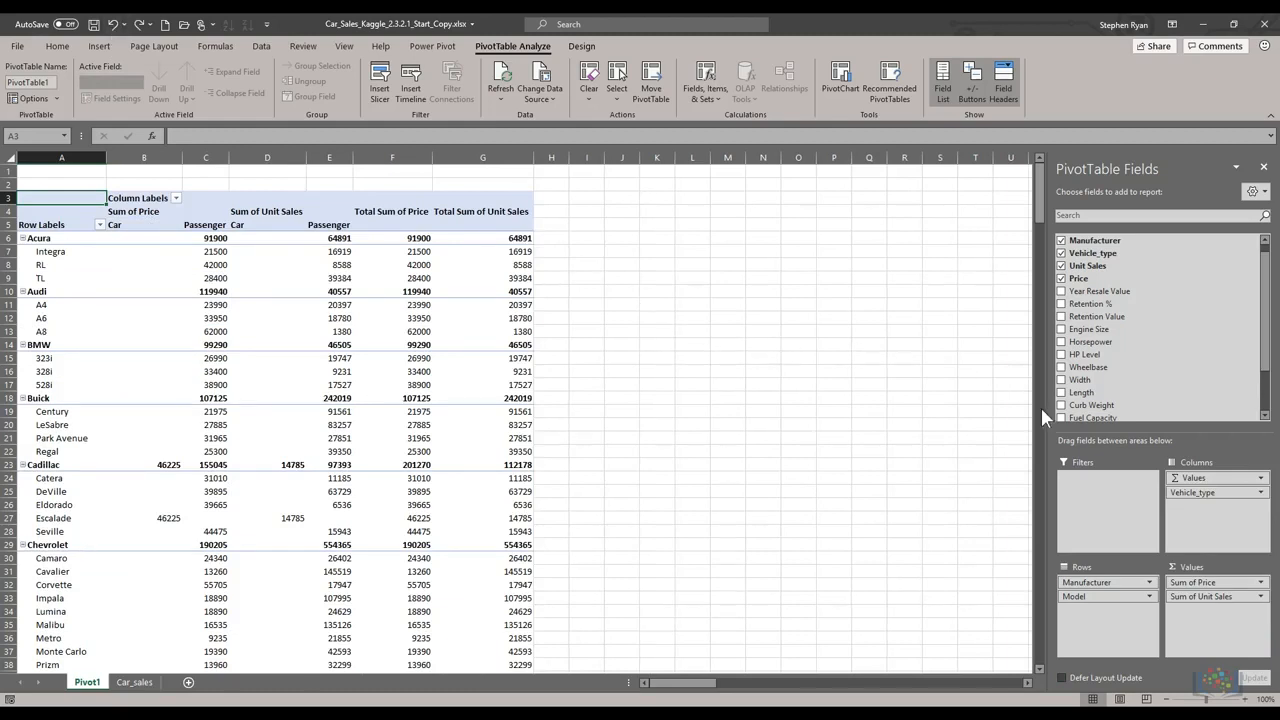
pyautogui.moveTo(1208, 493); pyautogui.dragTo(950, 456)
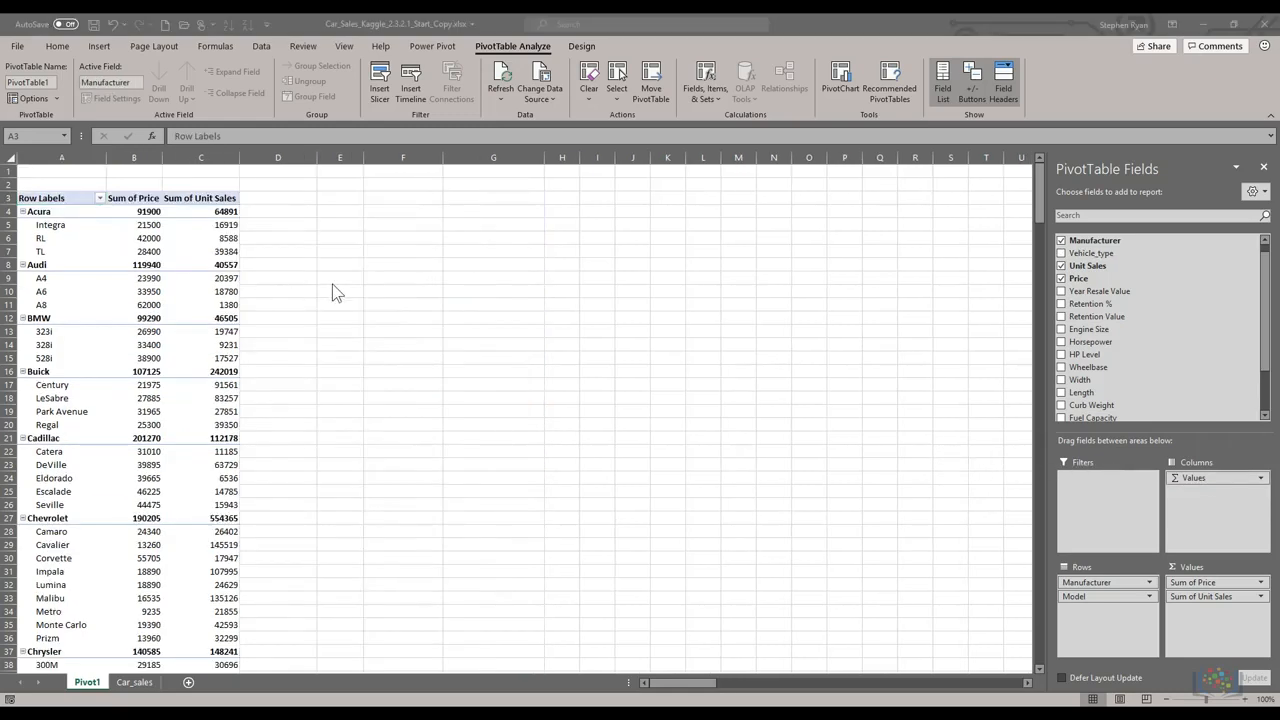
# Format the Sum of Price value field as Currency with the dollar symbol and no decimal places
pyautogui.click(133, 211)
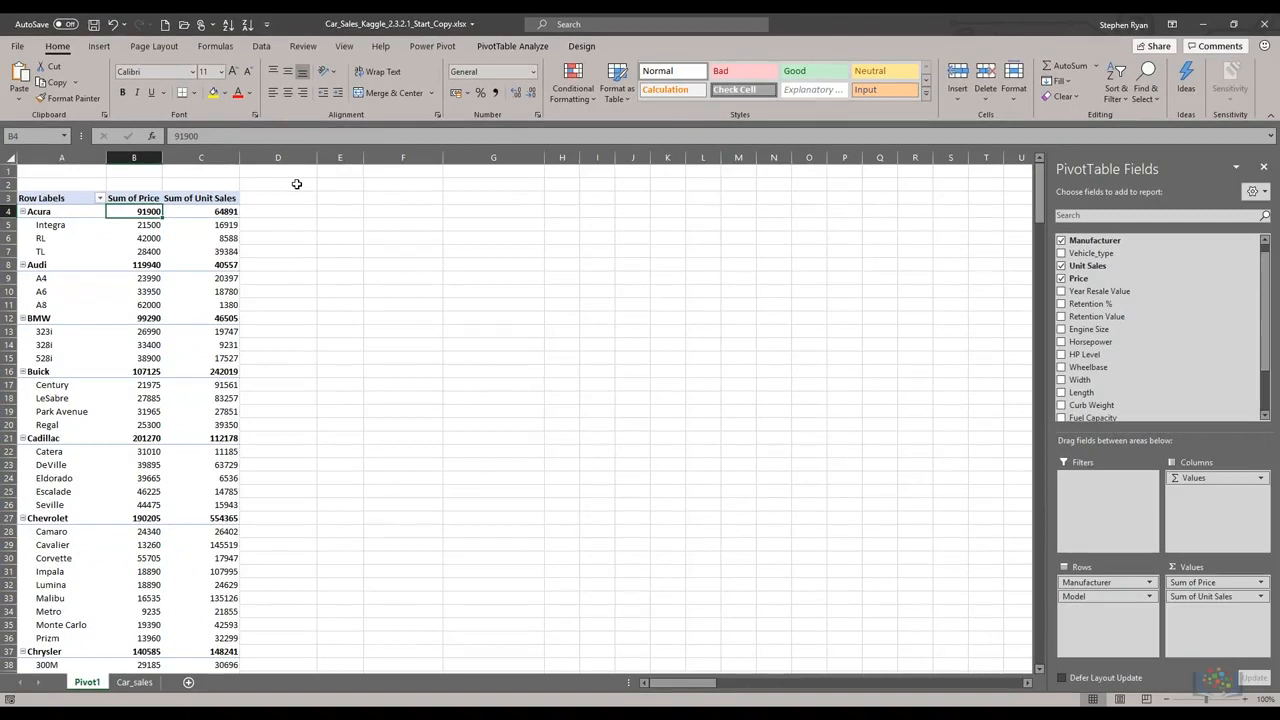
pyautogui.click(1260, 582)
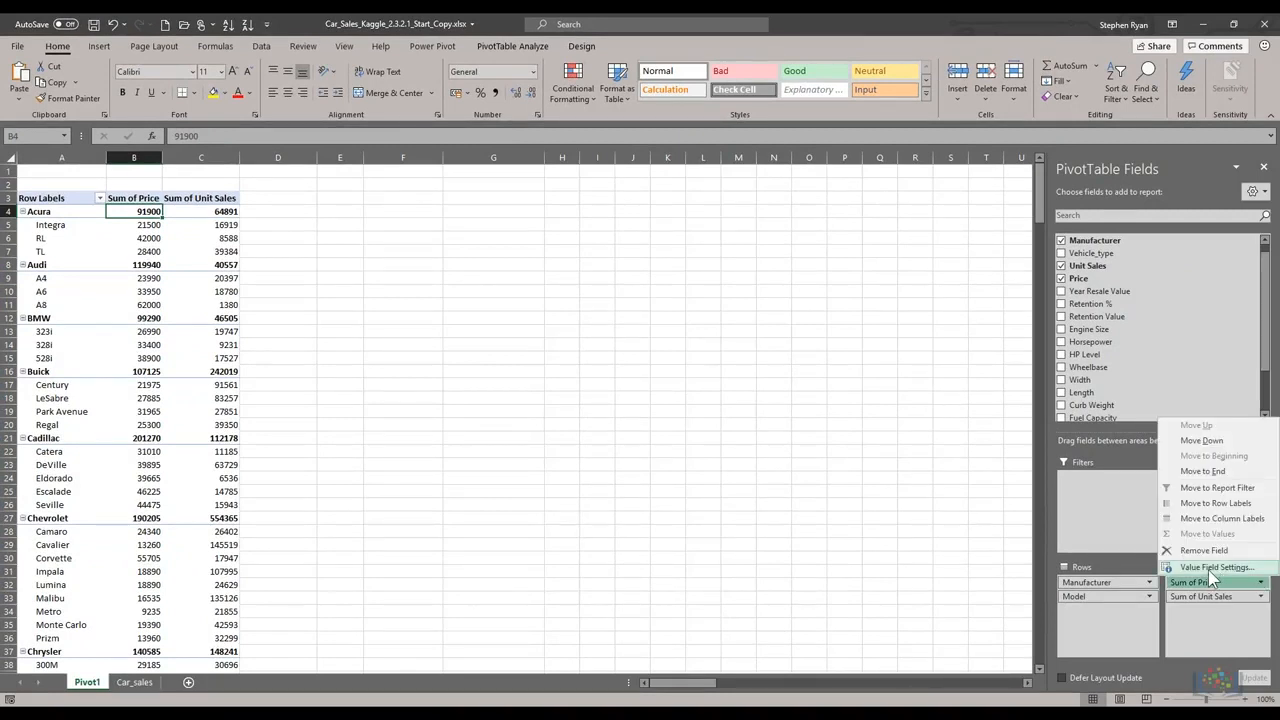
pyautogui.click(1212, 578)
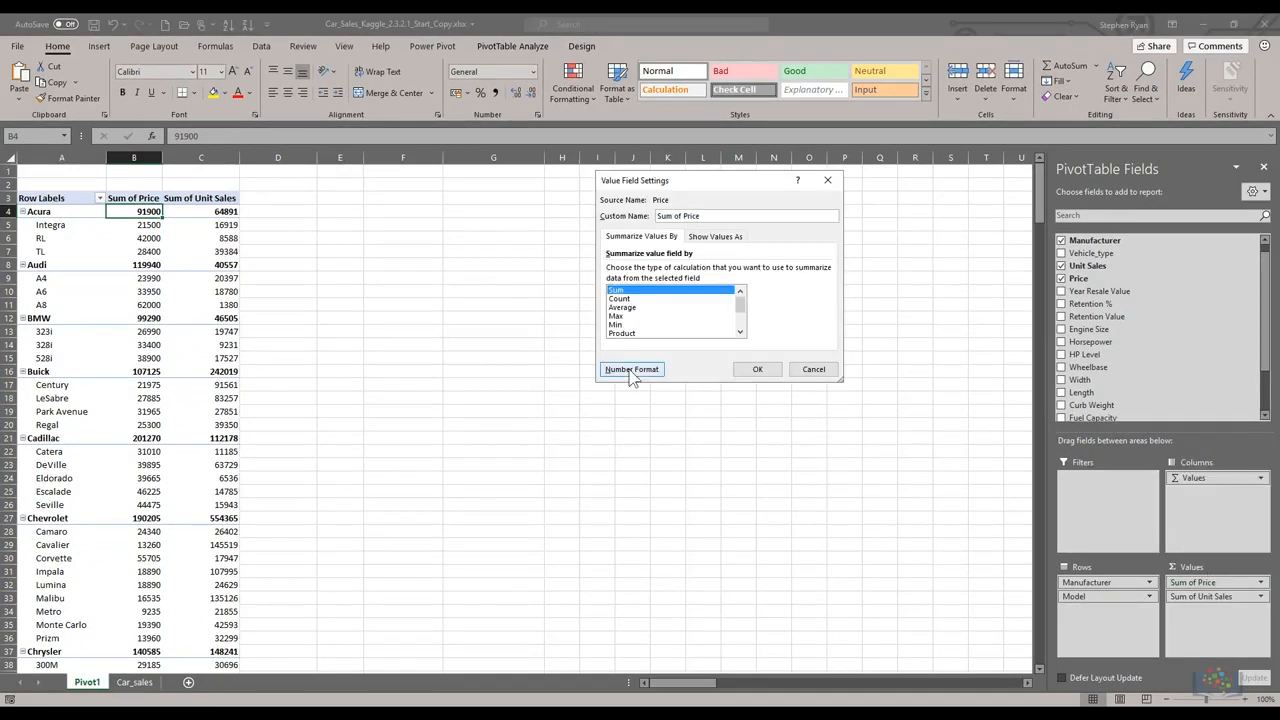
pyautogui.click(631, 369)
pyautogui.click(579, 195)
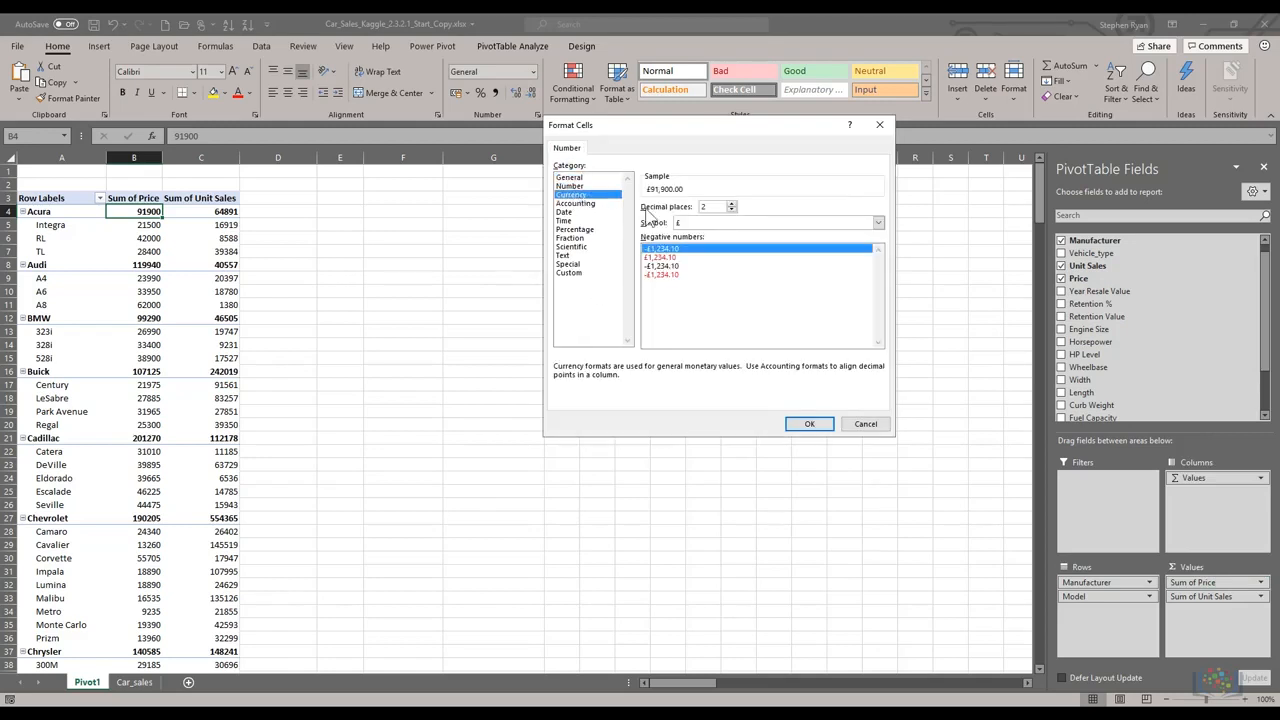
pyautogui.click(698, 223)
pyautogui.click(720, 386)
pyautogui.click(731, 209)
pyautogui.click(809, 423)
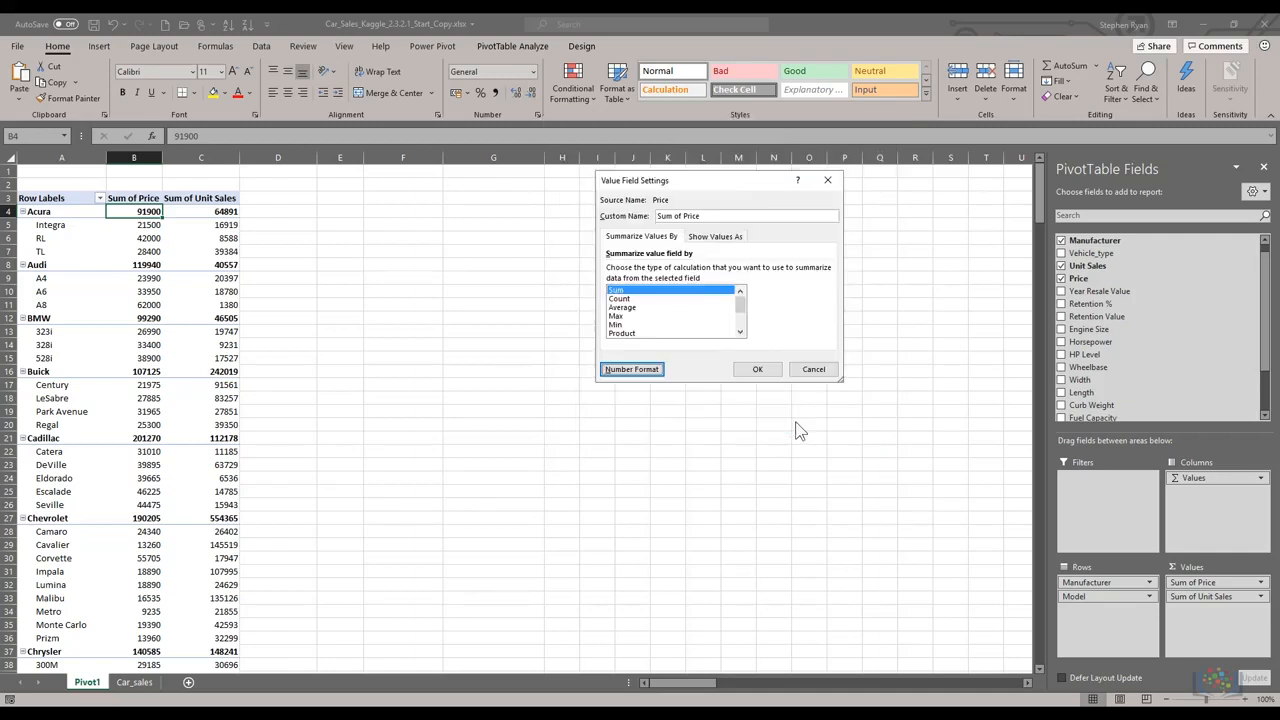
pyautogui.click(756, 370)
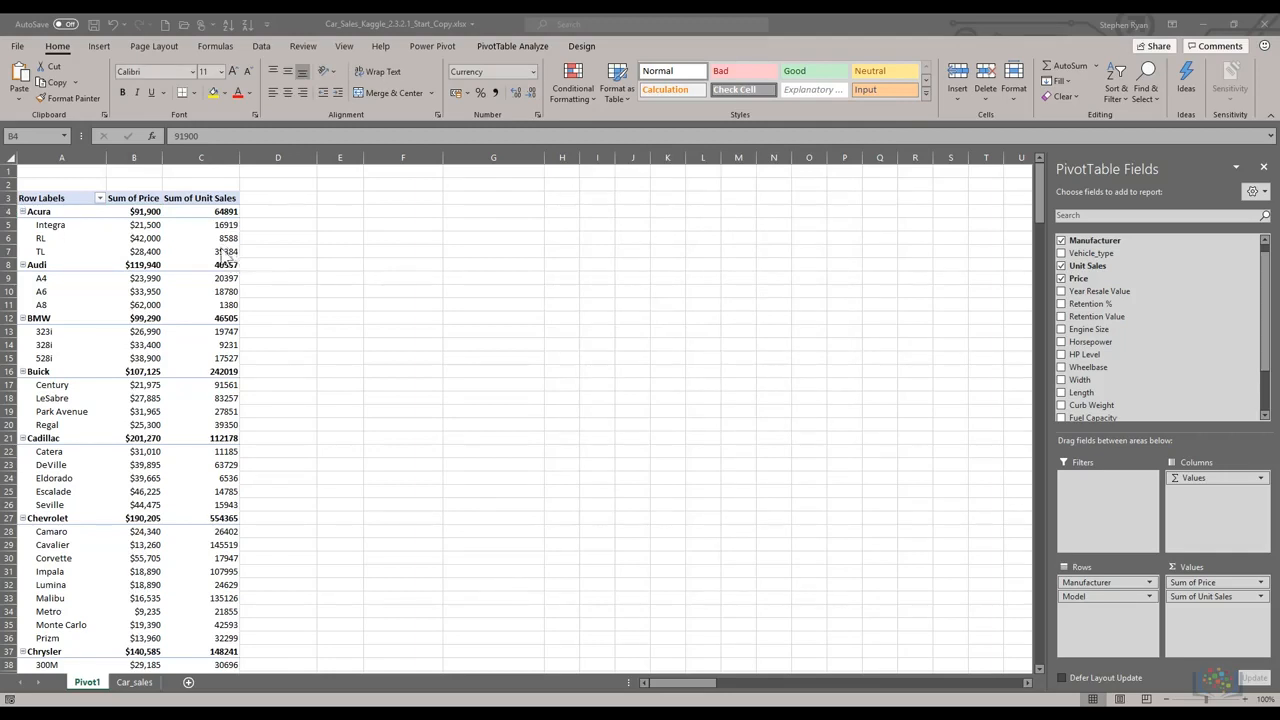
# Start a new PivotTable calculated field and name it Total Model Sales
pyautogui.click(226, 226)
pyautogui.click(503, 47)
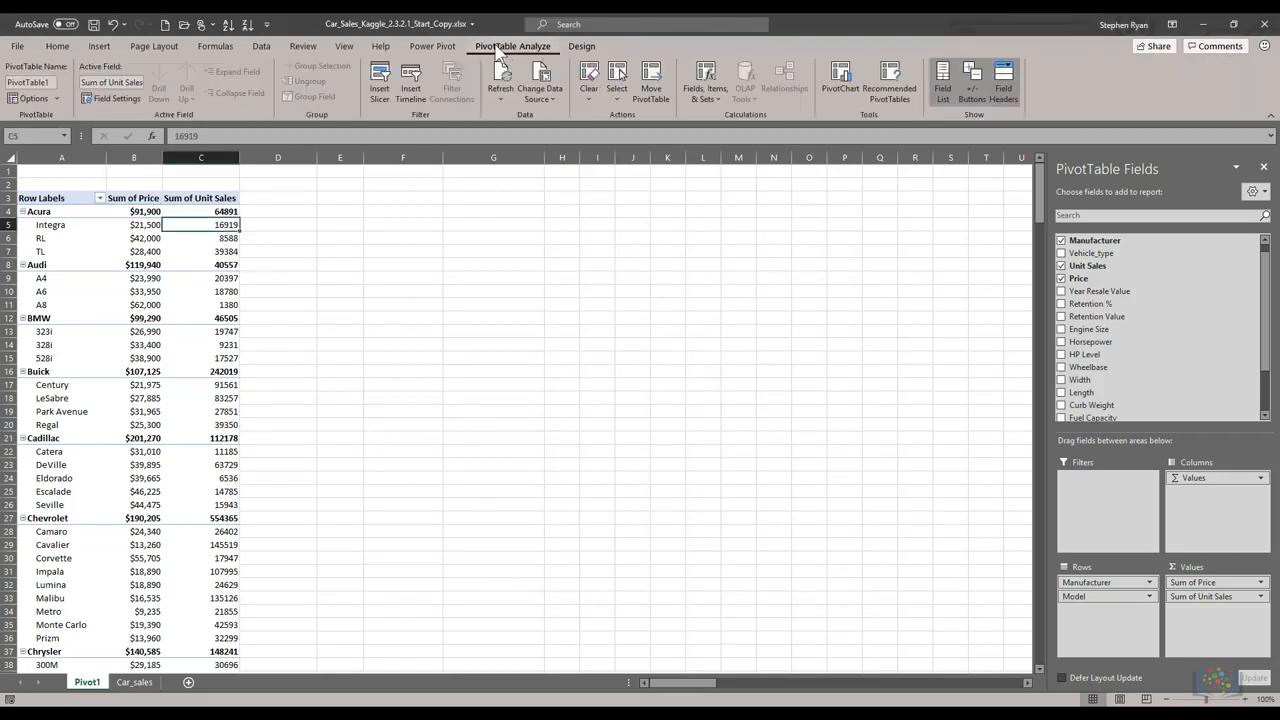
pyautogui.click(706, 90)
pyautogui.click(716, 118)
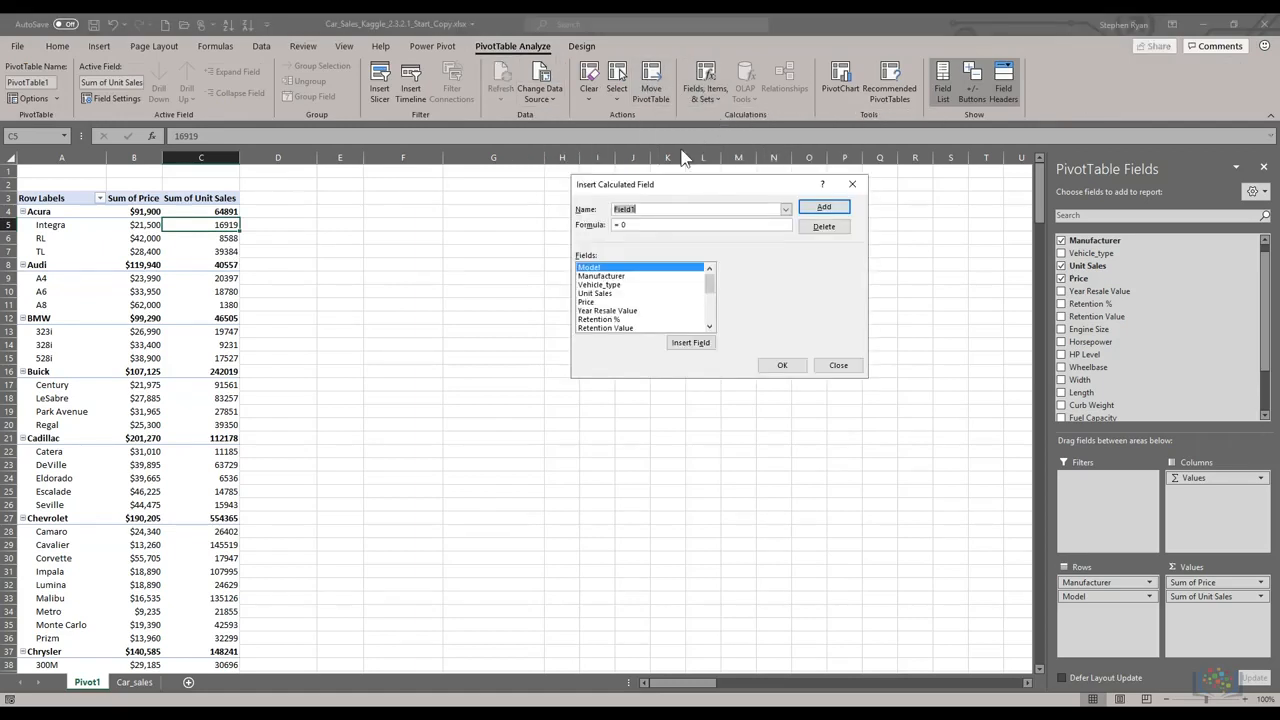
pyautogui.write('Total Model Sales')
# Set the calculated field's formula to Price * Unit Sales and add the field to the PivotTable
pyautogui.click(639, 225)
pyautogui.press('BackSpace')
pyautogui.click(598, 302)
pyautogui.click(690, 342)
pyautogui.write('*')
pyautogui.click(597, 293)
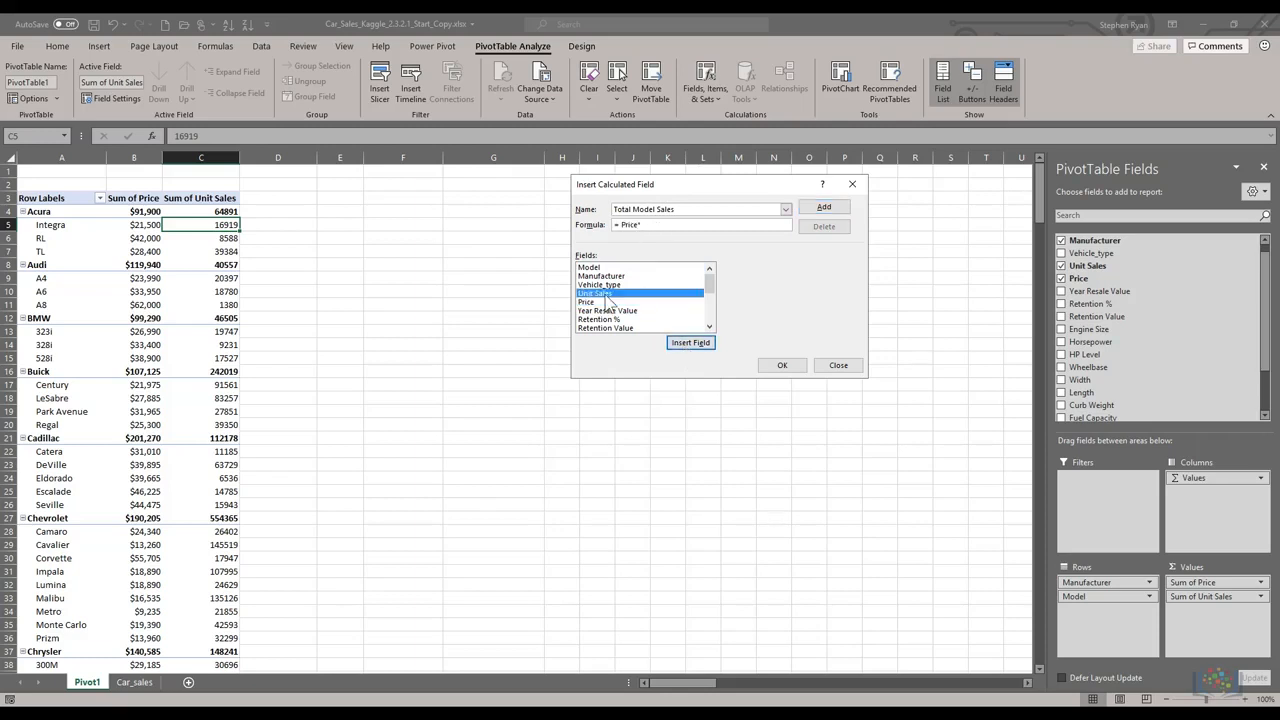
pyautogui.click(687, 343)
pyautogui.click(824, 207)
pyautogui.click(779, 365)
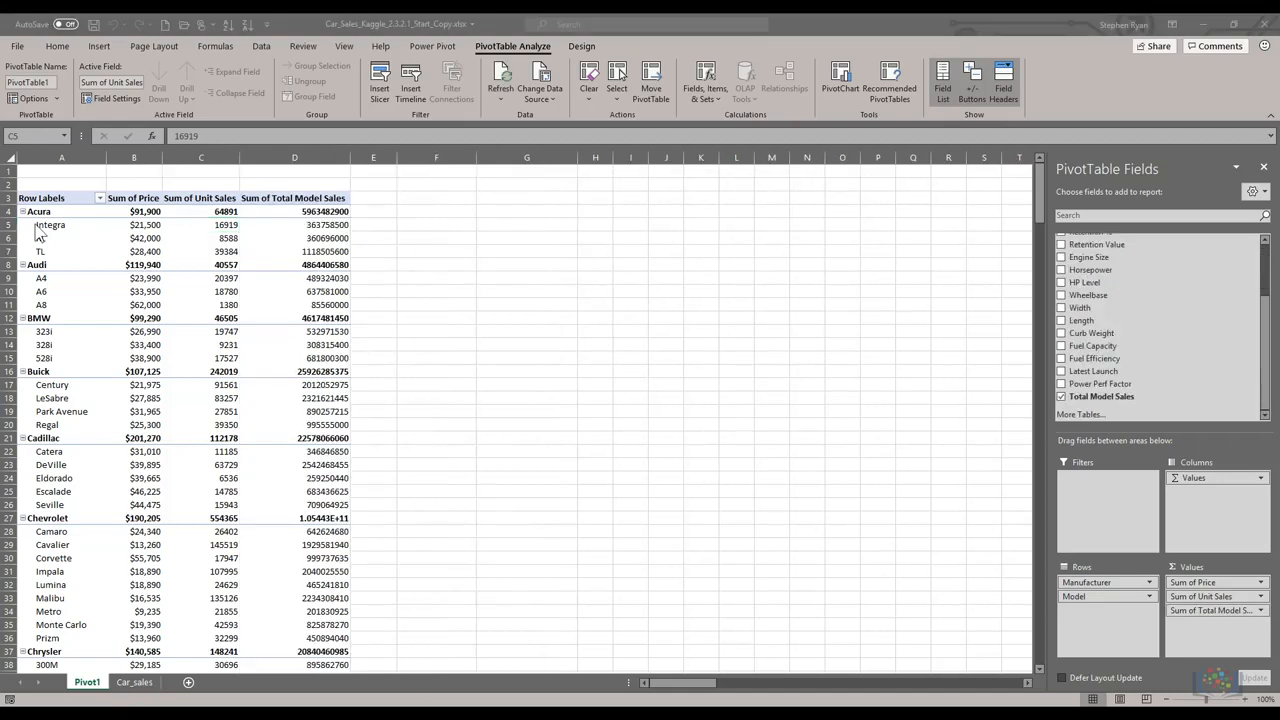
# Format the Sum of Total Model Sales value field as Currency with the $ English (United States) symbol and no decimals
pyautogui.click(1260, 611)
pyautogui.click(1204, 596)
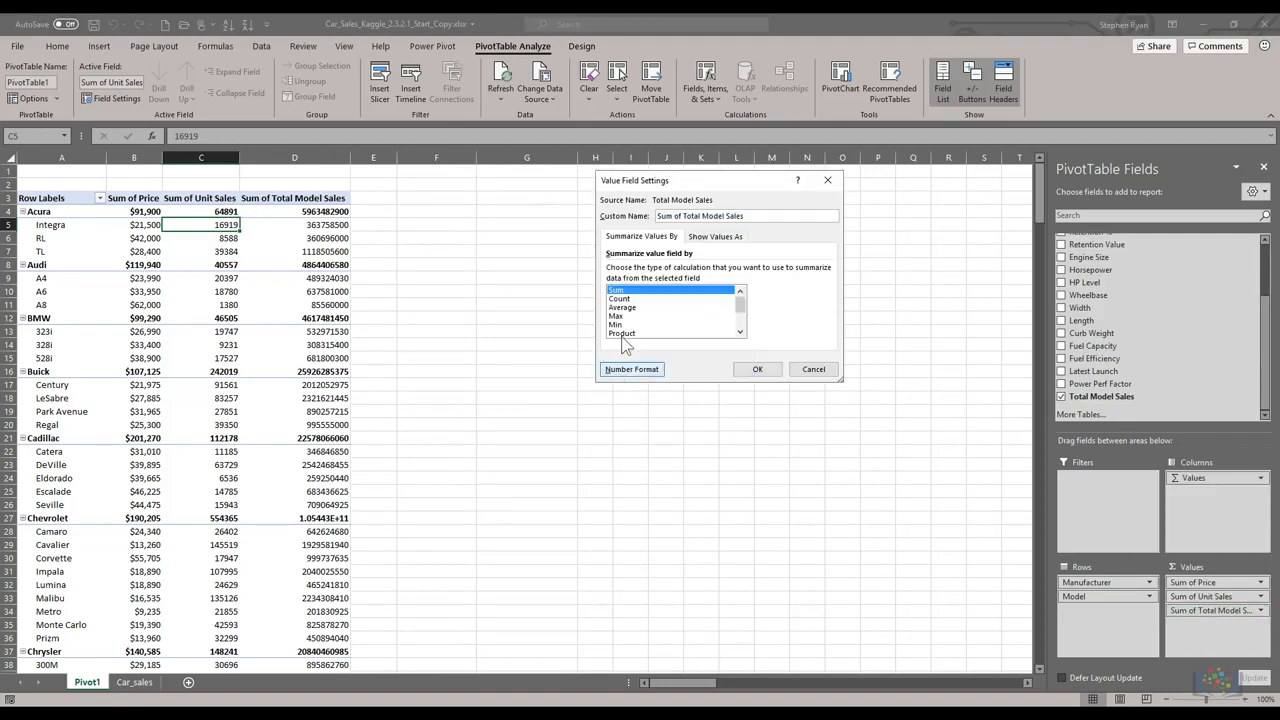
pyautogui.click(612, 370)
pyautogui.click(571, 194)
pyautogui.click(720, 222)
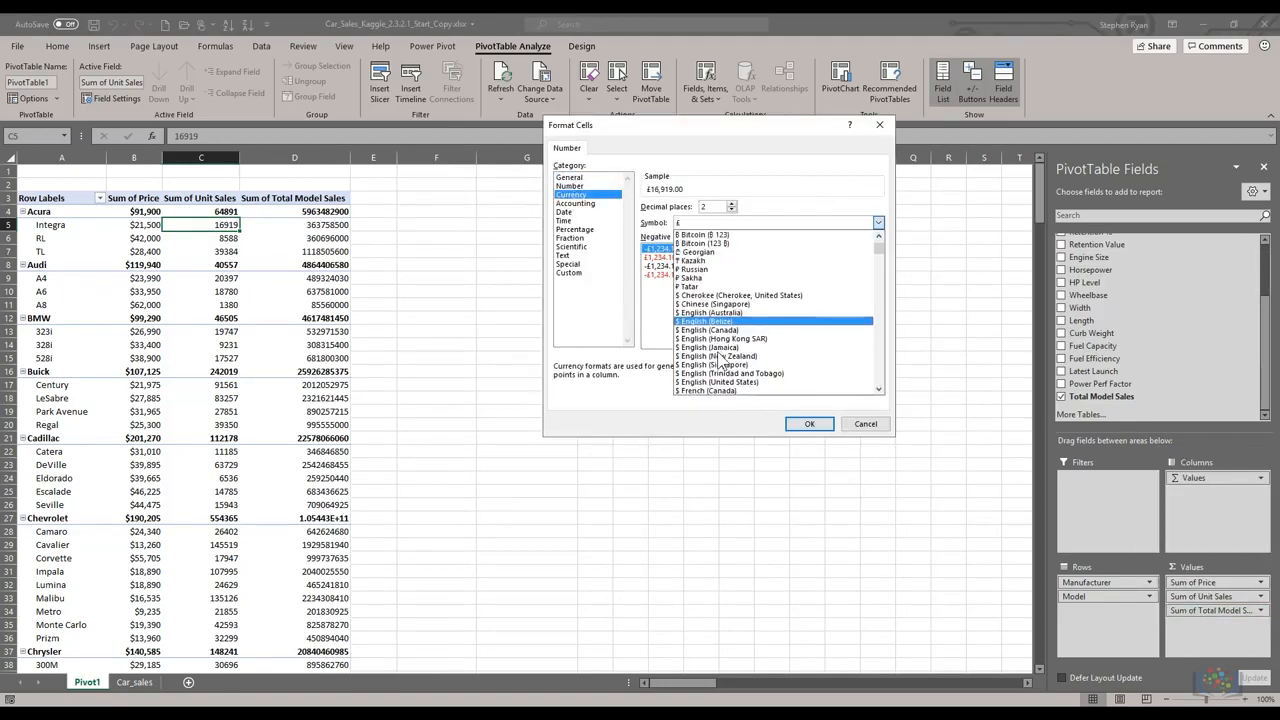
pyautogui.click(720, 383)
pyautogui.click(809, 423)
pyautogui.click(752, 370)
pyautogui.click(316, 198)
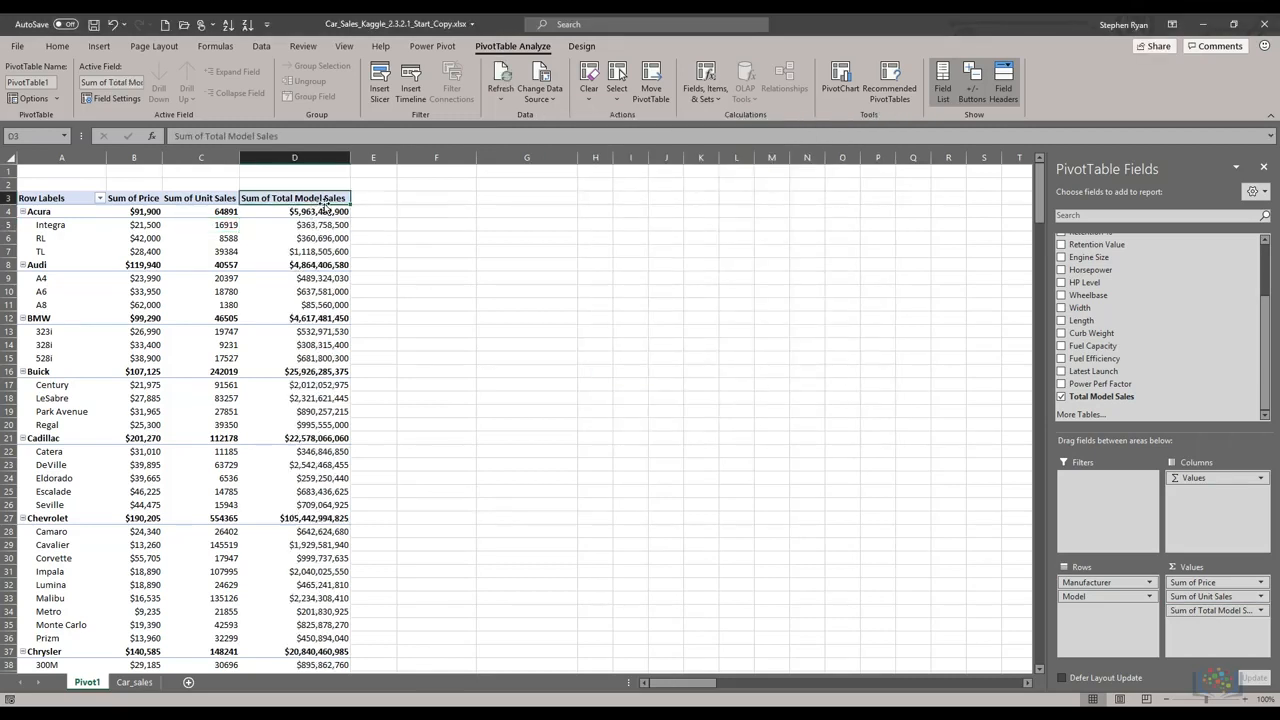
pyautogui.click(317, 225)
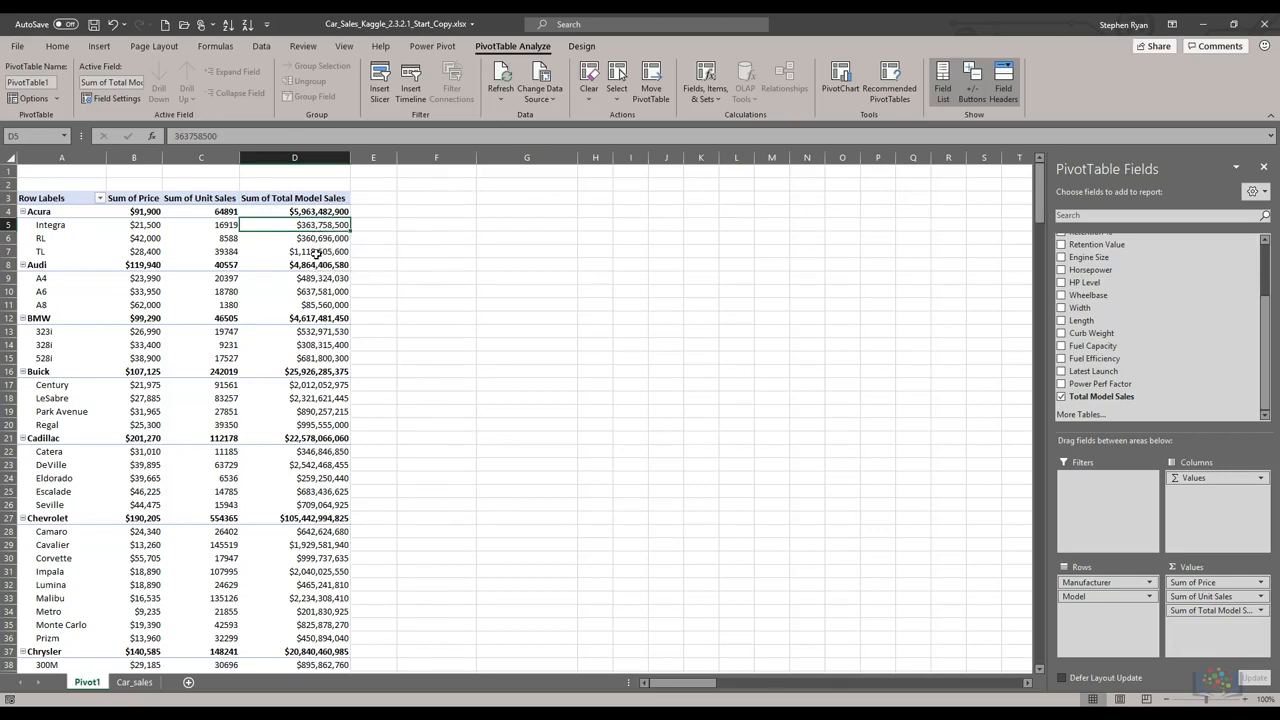
pyautogui.click(317, 252)
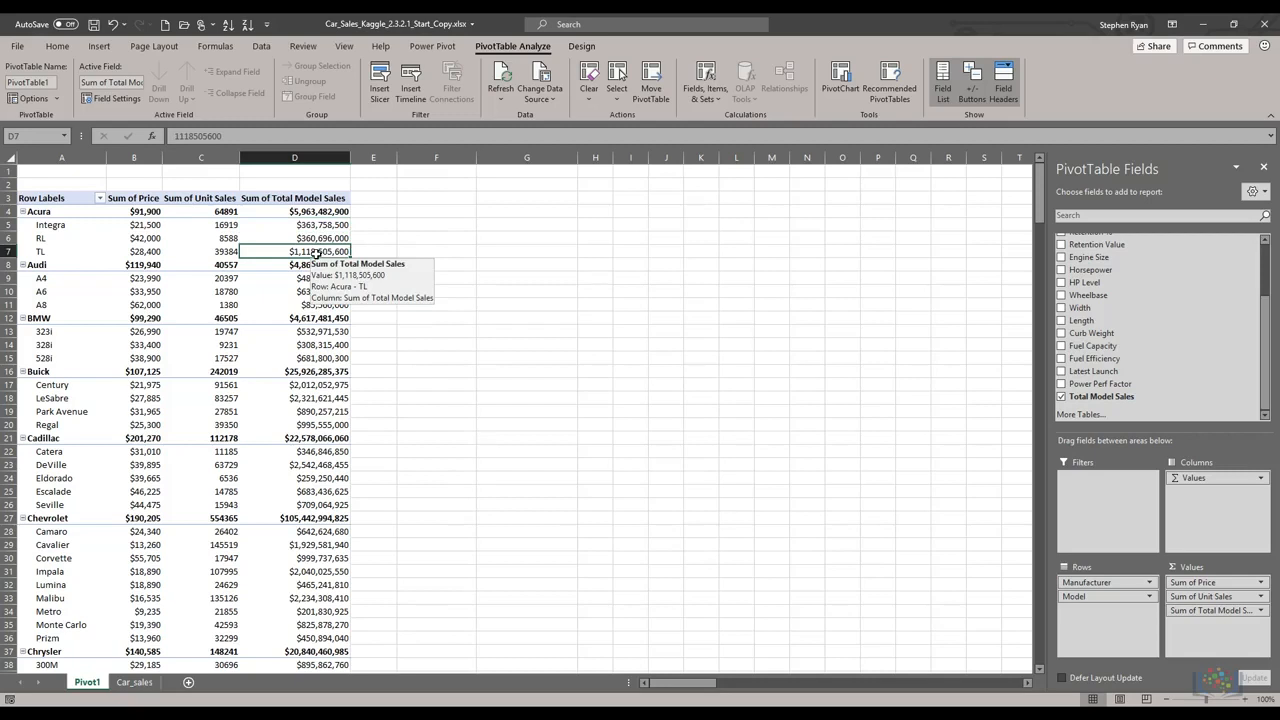